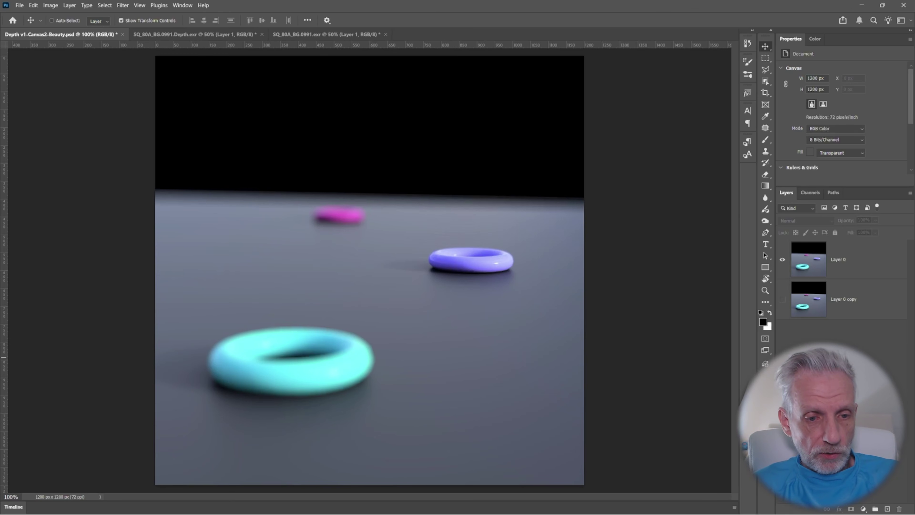
# Compare the blurred Layer 0 with the sharp Layer 0 copy, leaving only Layer 0 copy shown
pyautogui.click(436, 166)
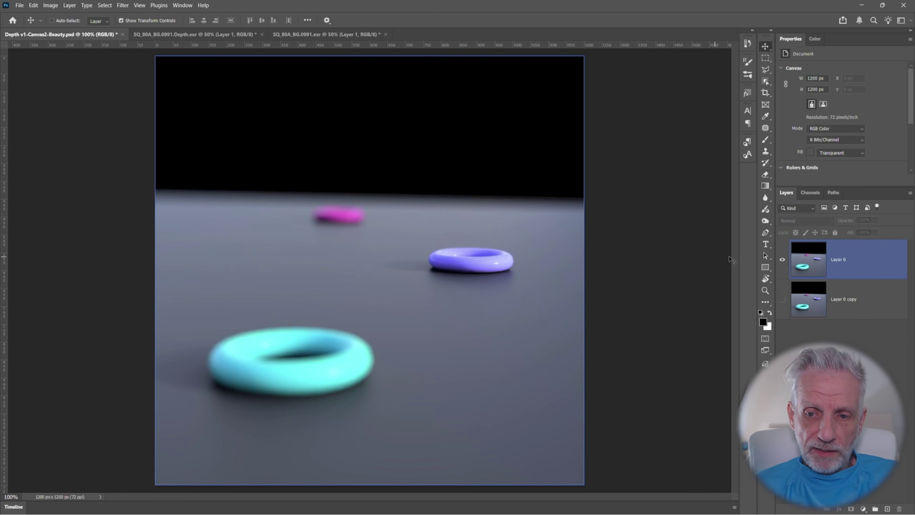
pyautogui.keyDown('alt'); pyautogui.click(783, 260); pyautogui.keyUp('alt')
pyautogui.click(782, 260)
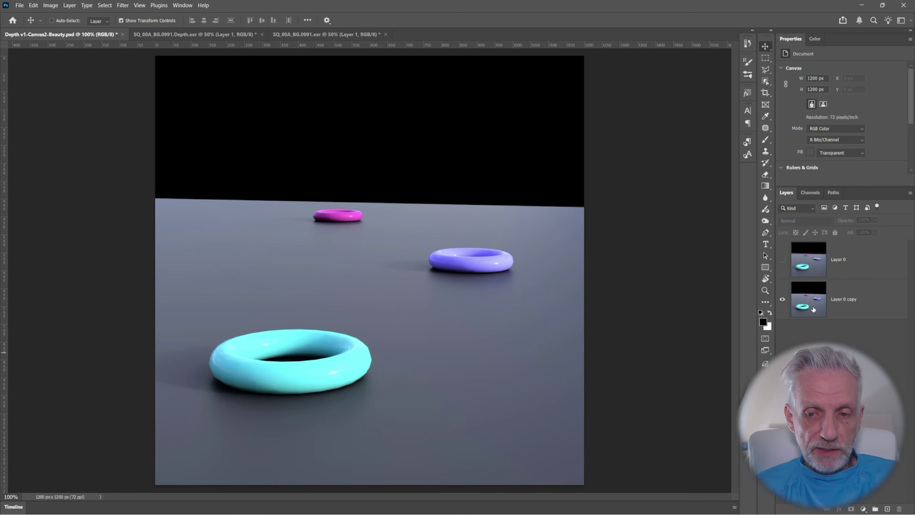
pyautogui.click(783, 259)
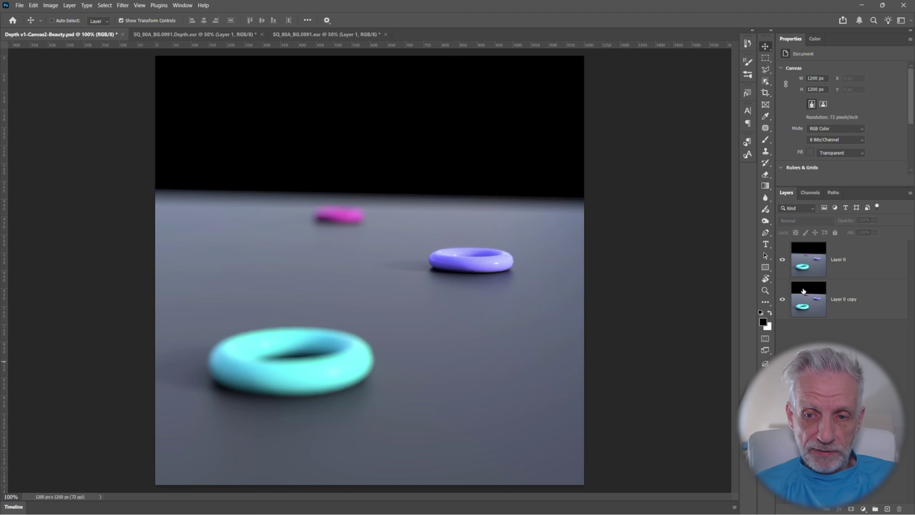
pyautogui.click(783, 260)
# Duplicate Layer 0 copy beneath itself, hide the duplicate and reselect Layer 0 copy
pyautogui.click(813, 304)
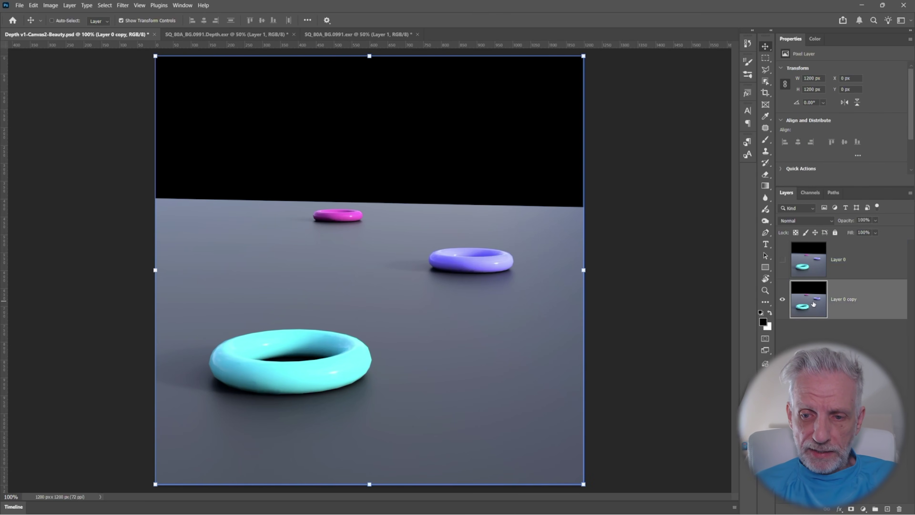
pyautogui.moveTo(808, 304); pyautogui.dragTo(809, 355)
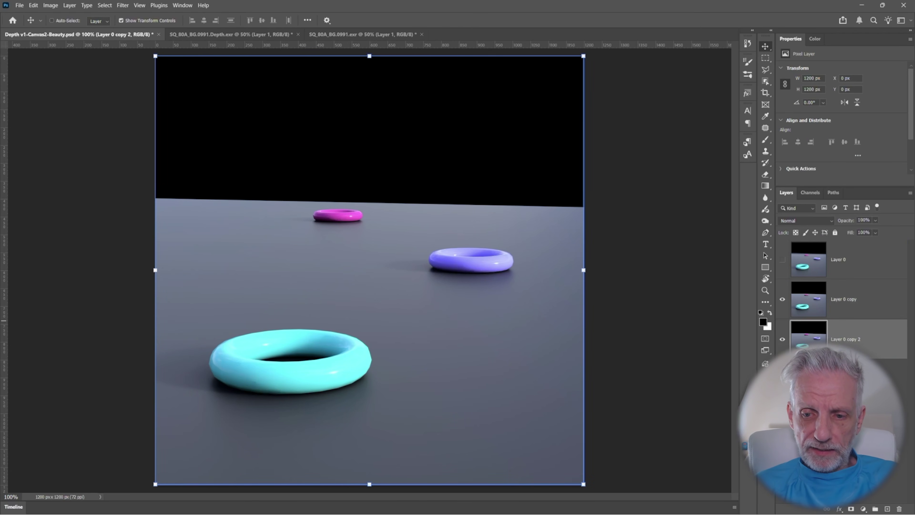
pyautogui.click(783, 341)
pyautogui.hotkey('alt', '[')
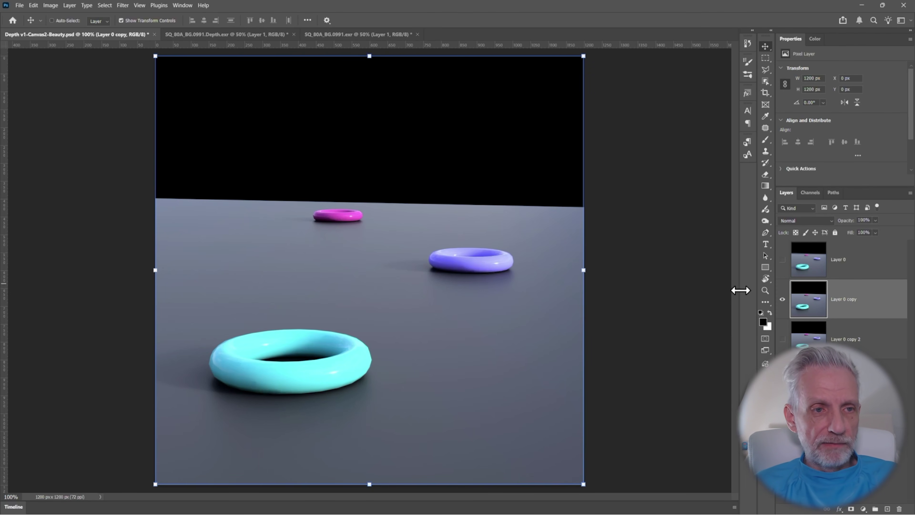
# Start the Lens Blur filter on Layer 0 copy with Alpha 1 as the depth map source
pyautogui.click(123, 5)
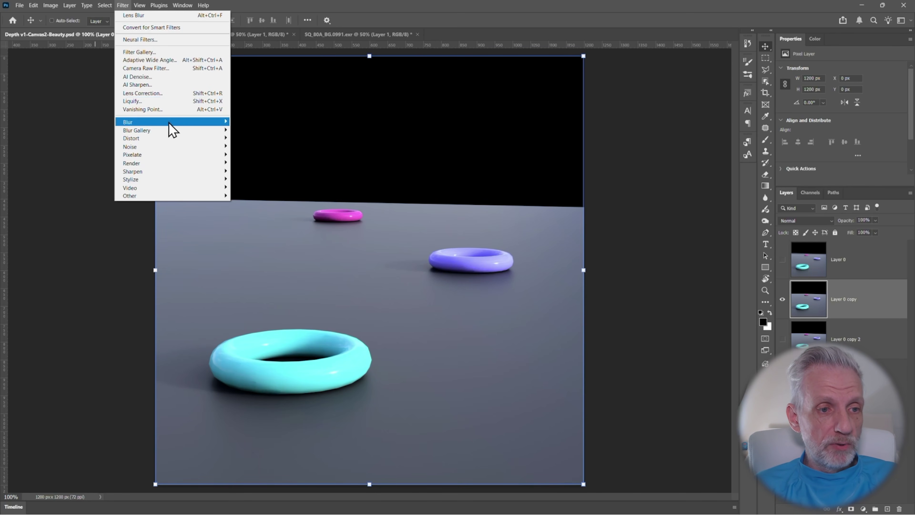
pyautogui.moveTo(172, 122)
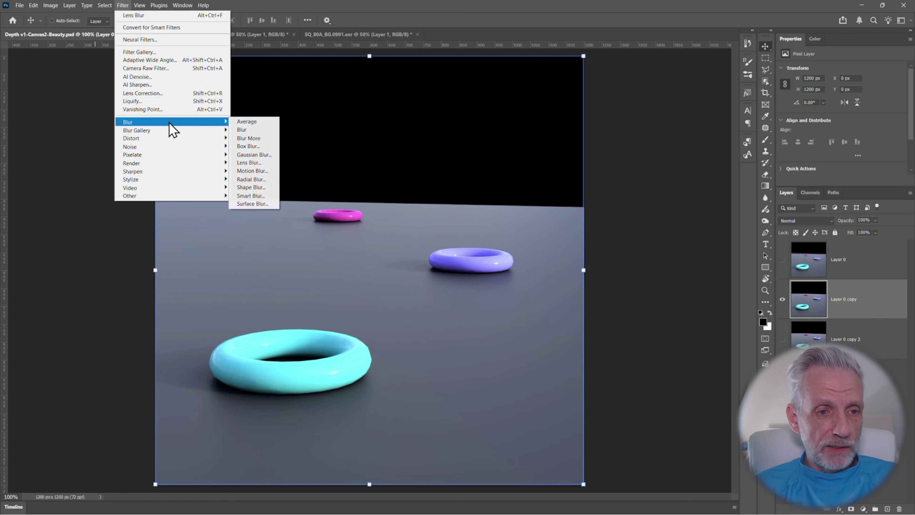
pyautogui.click(269, 164)
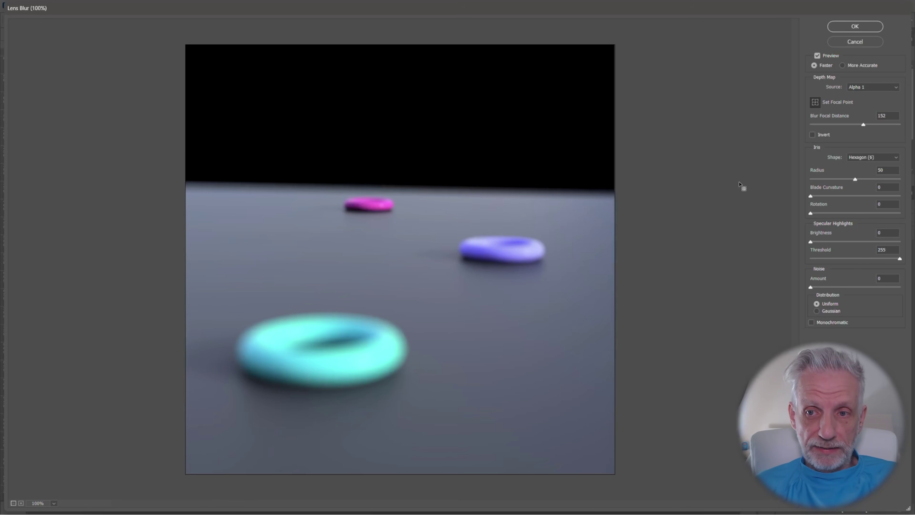
pyautogui.click(886, 88)
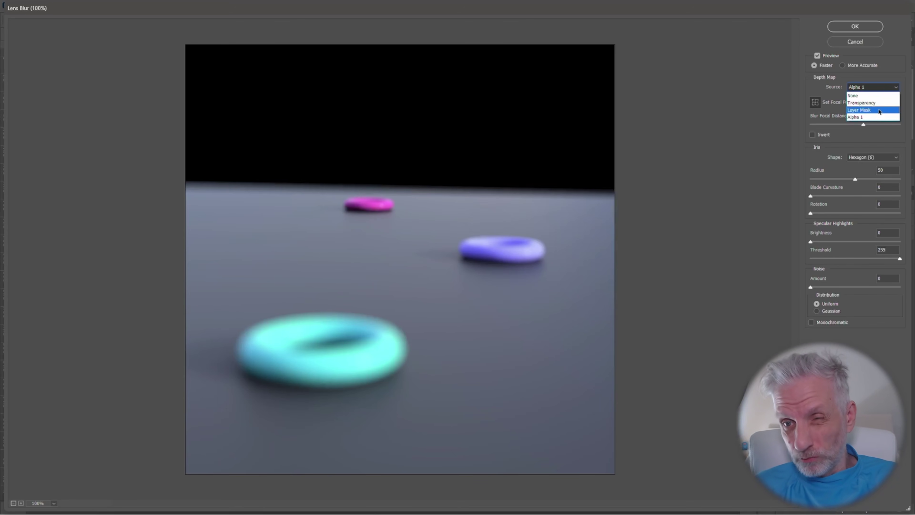
pyautogui.click(873, 120)
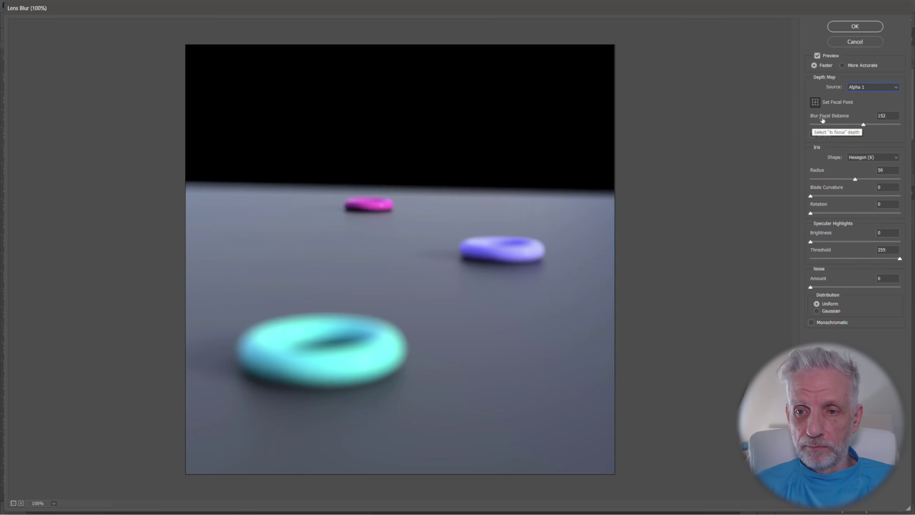
# Test blur focal distances of 43 and 180 and focal points on each ring, ending with the focal point on the purple ring
pyautogui.moveTo(864, 125); pyautogui.dragTo(828, 125)
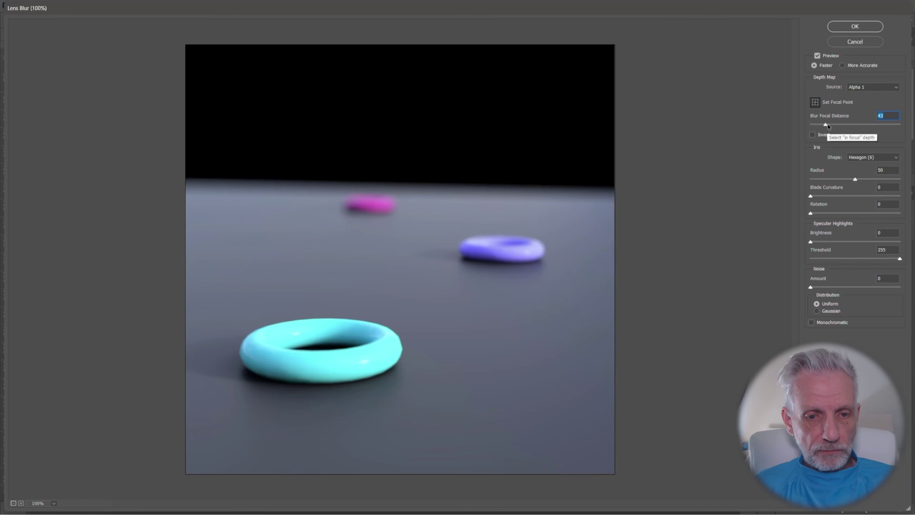
pyautogui.moveTo(828, 125); pyautogui.dragTo(875, 127)
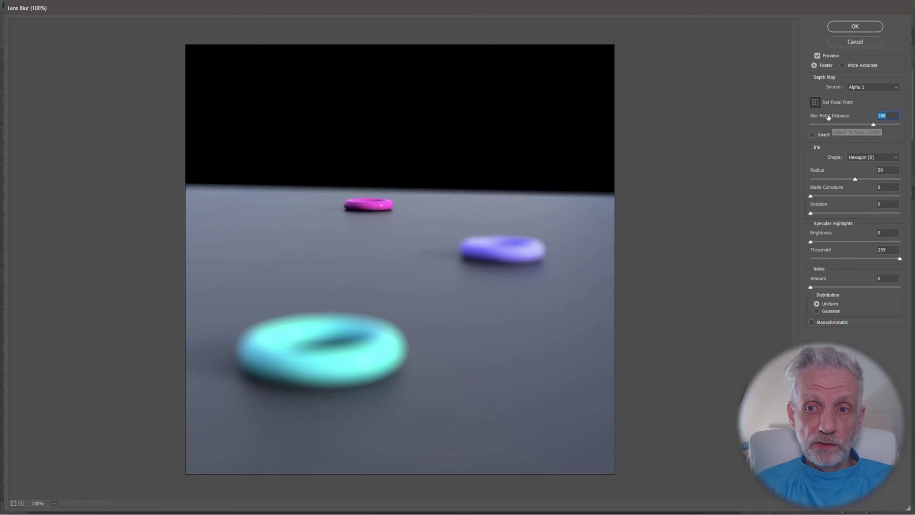
pyautogui.click(816, 102)
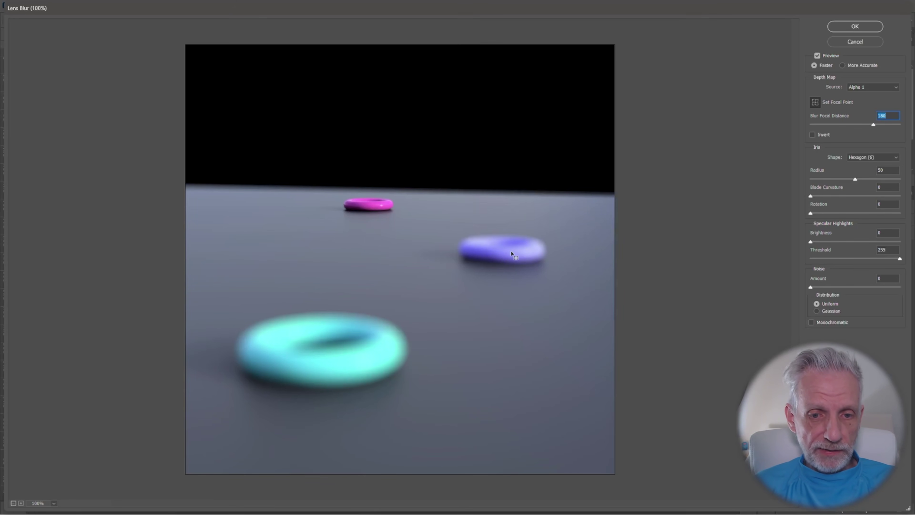
pyautogui.click(522, 257)
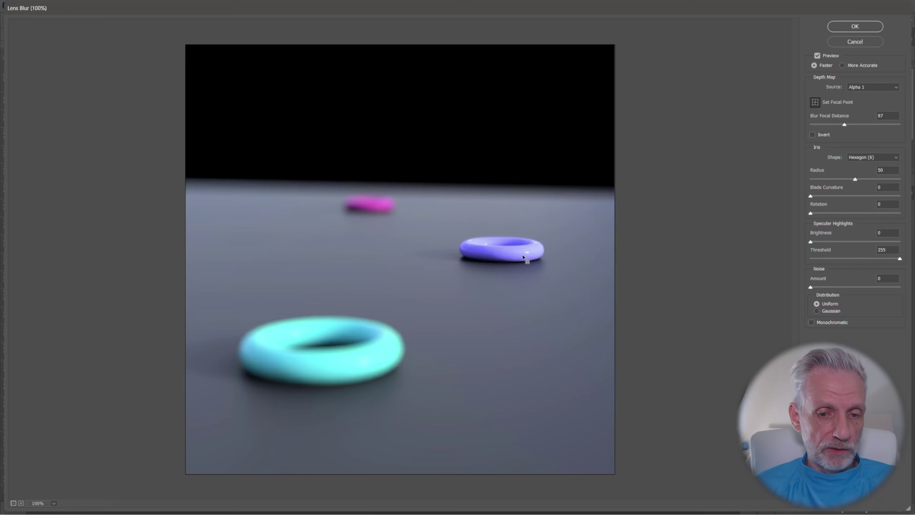
pyautogui.click(361, 376)
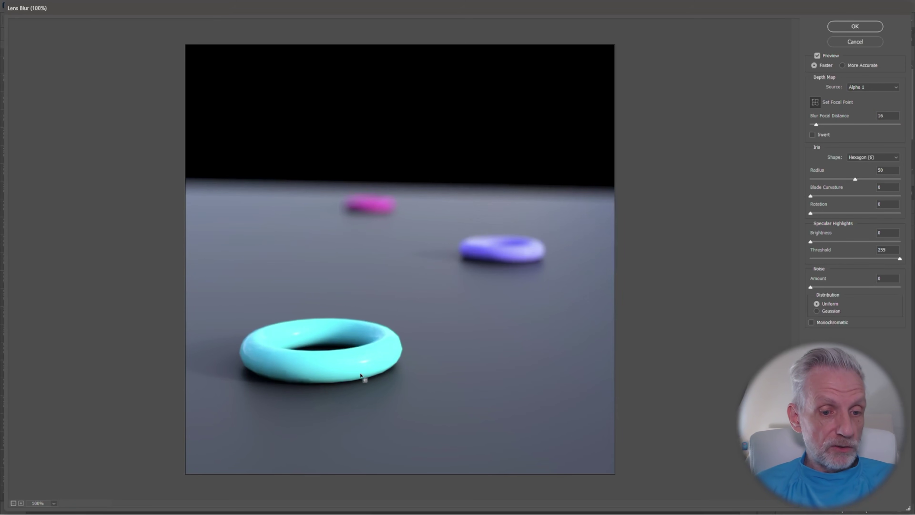
pyautogui.click(367, 207)
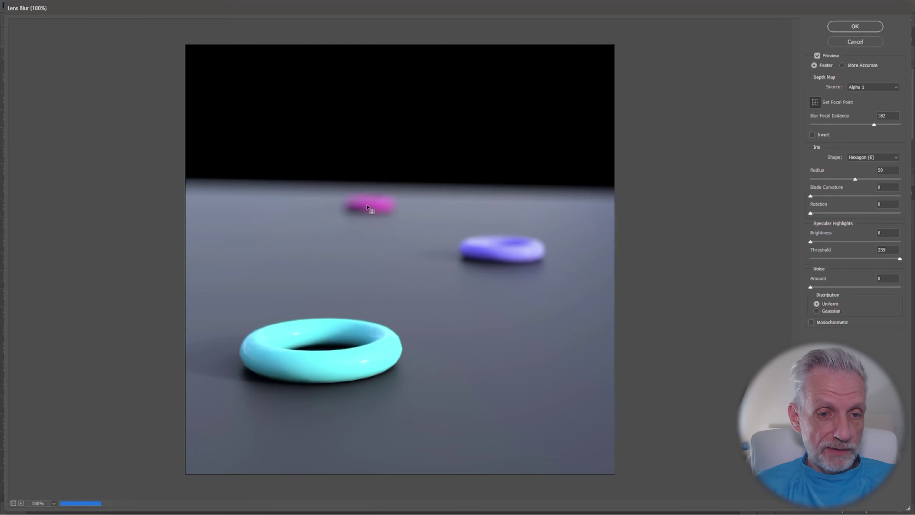
pyautogui.click(486, 250)
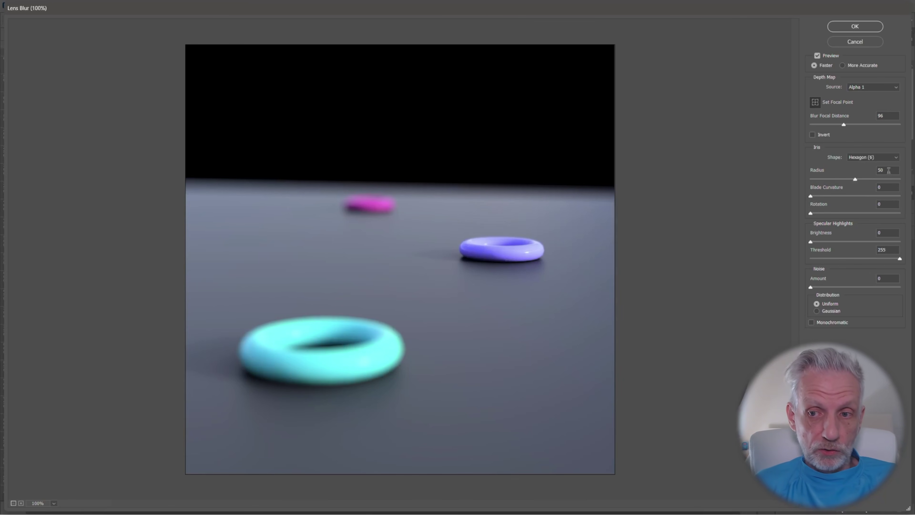
# Try lower and higher iris radii, including 40, settle on a radius of 50 and apply the Lens Blur
pyautogui.moveTo(855, 180); pyautogui.dragTo(827, 180)
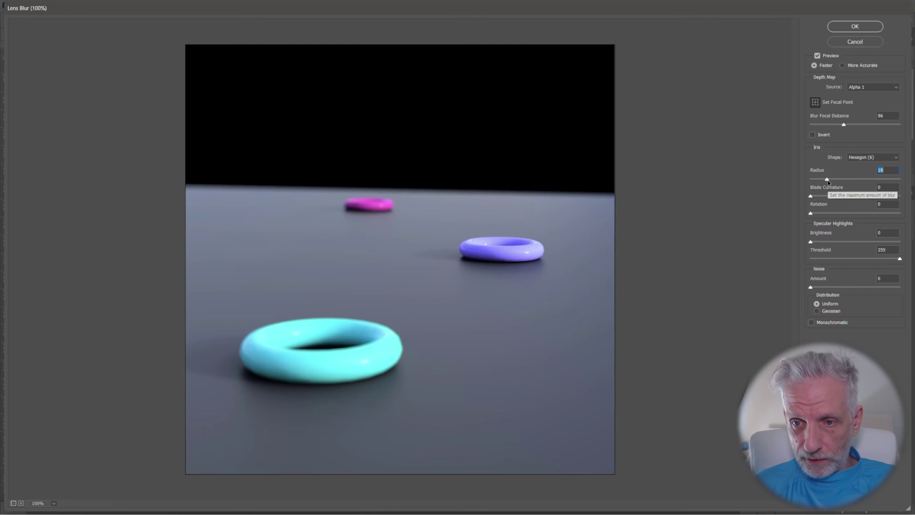
pyautogui.moveTo(827, 180); pyautogui.dragTo(883, 180)
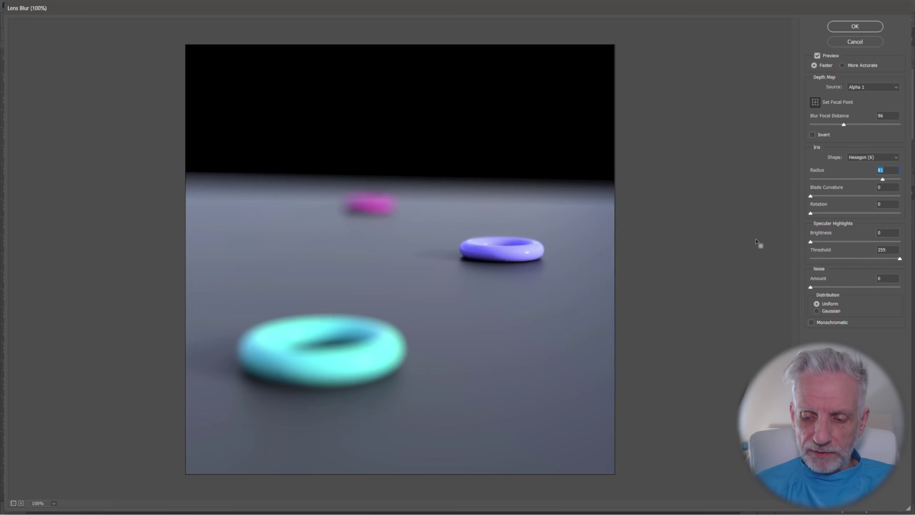
pyautogui.write('40')
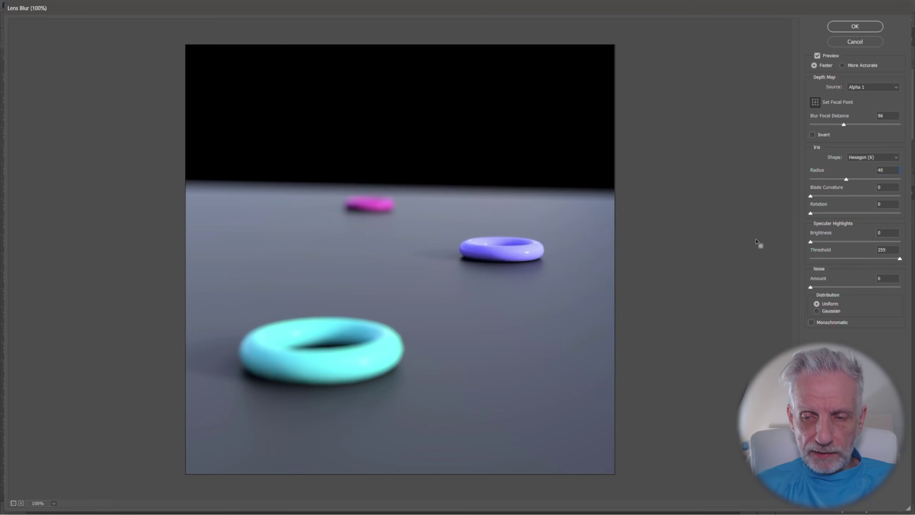
pyautogui.write('50')
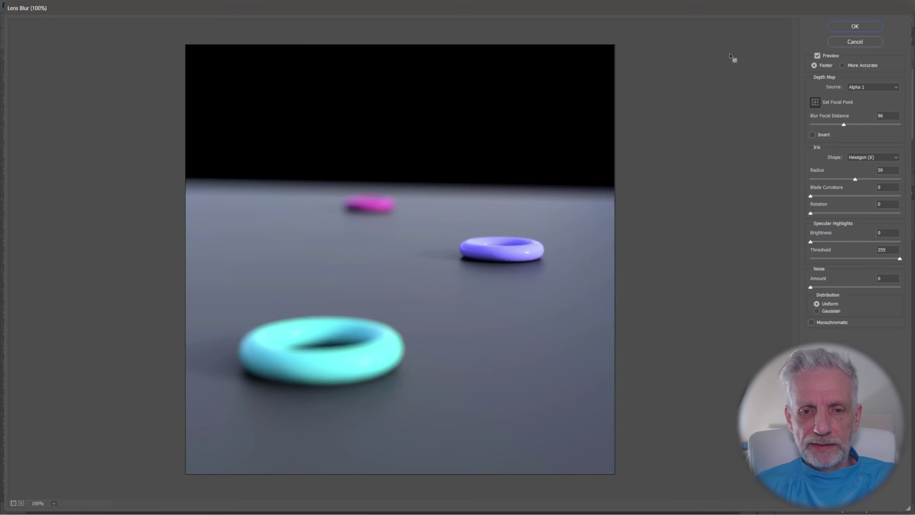
pyautogui.click(837, 28)
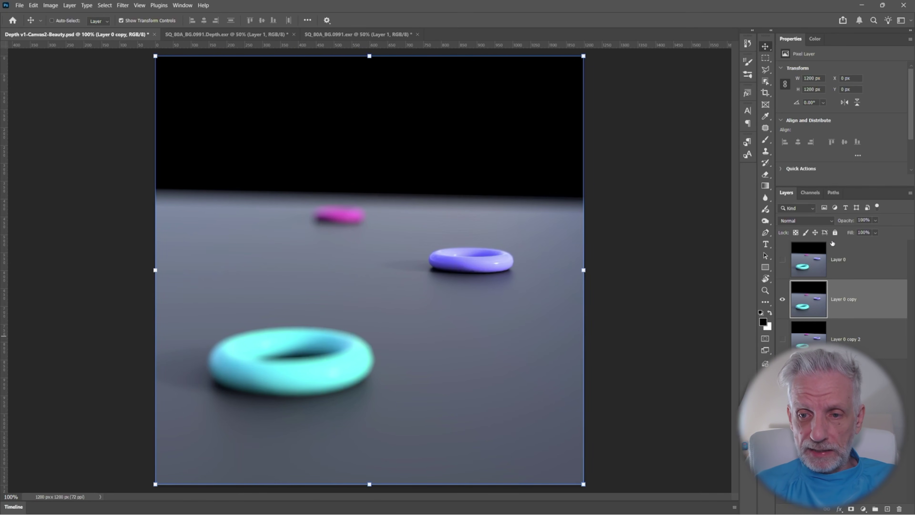
# Examine the depth map stored in the Alpha 1 channel and return to the RGB composite
pyautogui.click(811, 193)
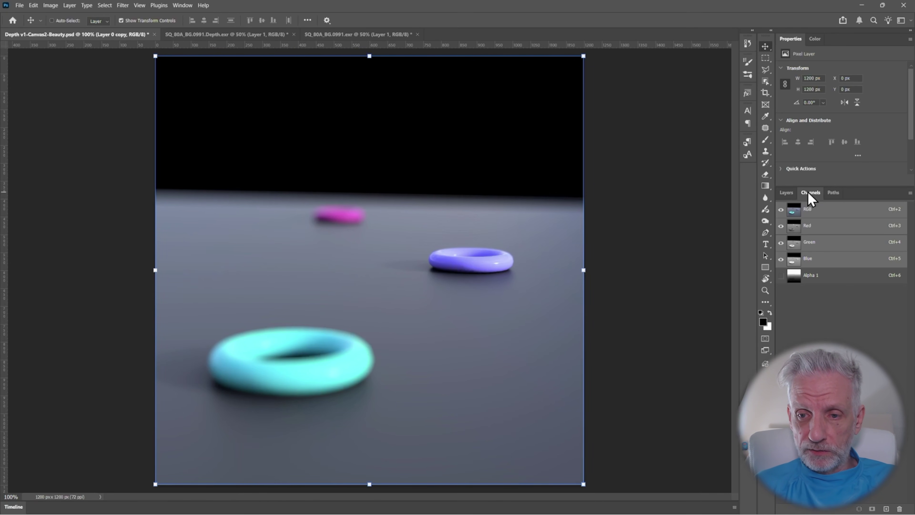
pyautogui.click(817, 276)
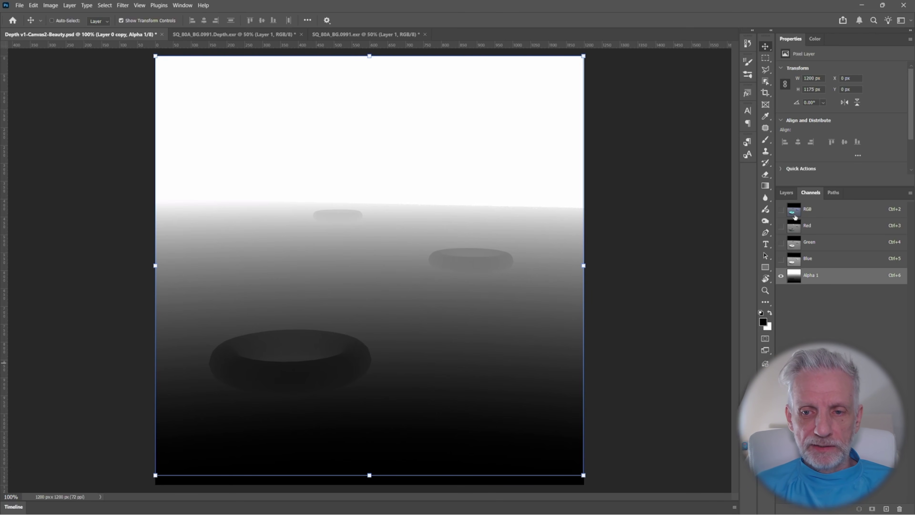
pyautogui.click(796, 216)
# Review the depth pass SQ_80A_BG.0991.Depth.exr, including its channels, and the forest render SQ_80A_BG.0991.exr
pyautogui.click(256, 35)
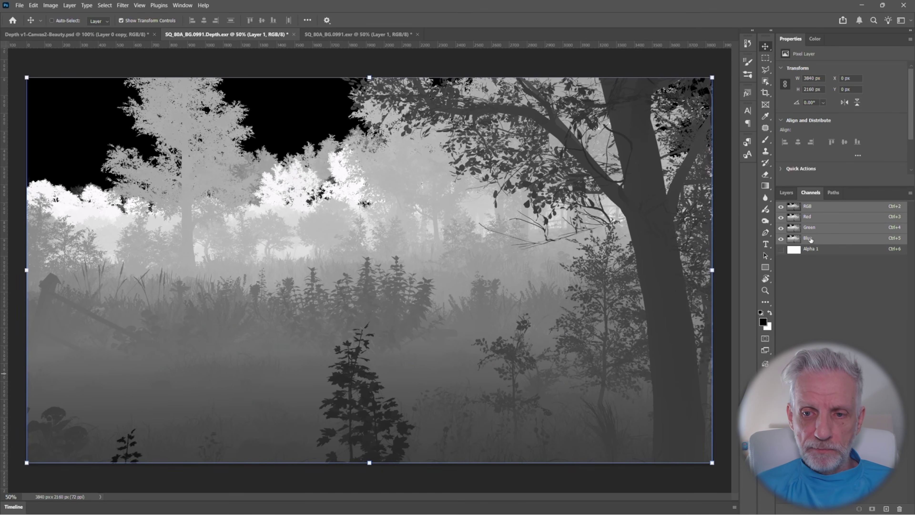
pyautogui.click(786, 192)
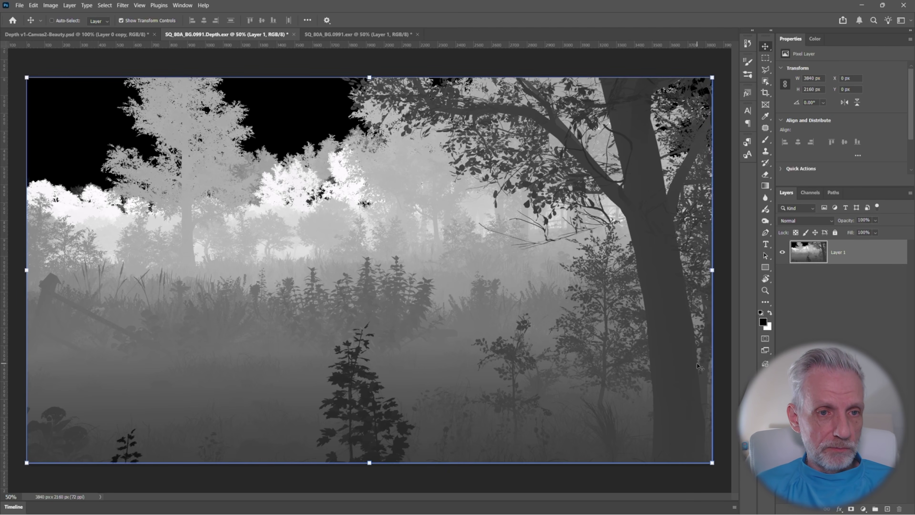
pyautogui.click(386, 35)
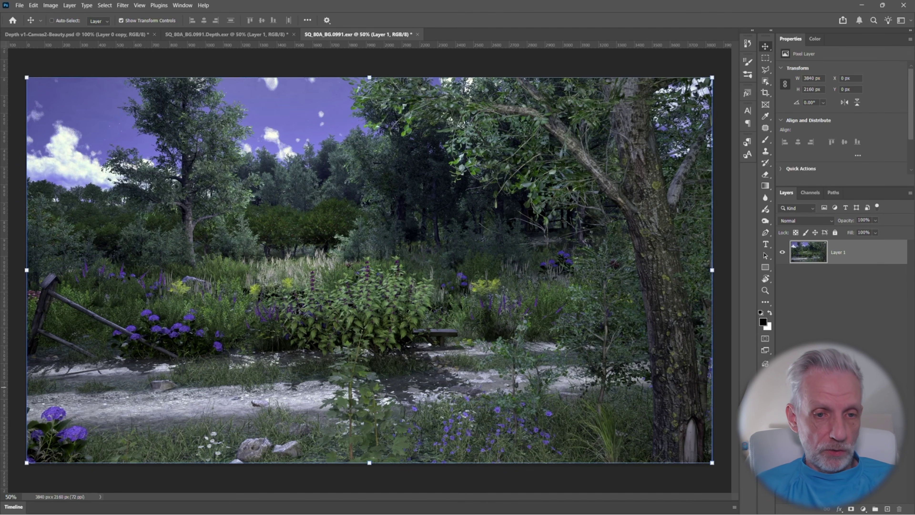
# Copy the entire SQ_80A_BG.0991.Depth.exr image and paste it into the Alpha 1 channel of SQ_80A_BG.0991.exr
pyautogui.click(263, 35)
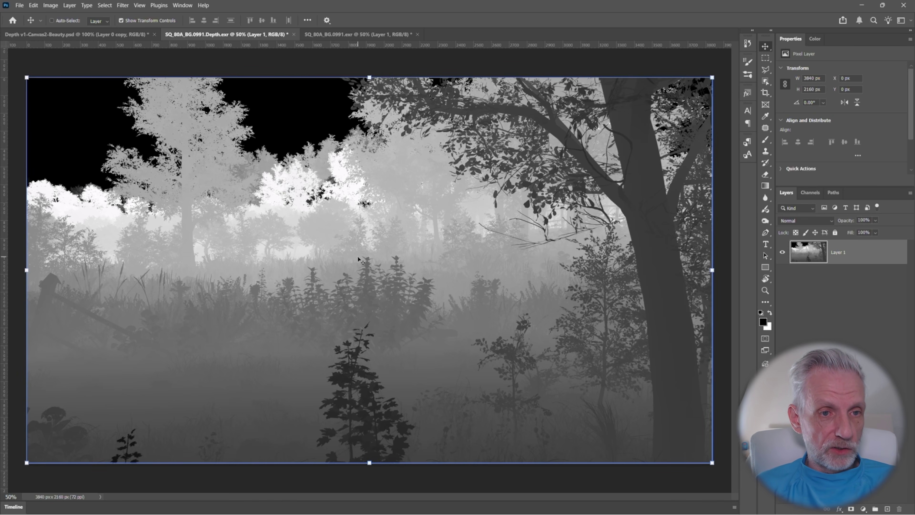
pyautogui.hotkey('ctrl', 'a')
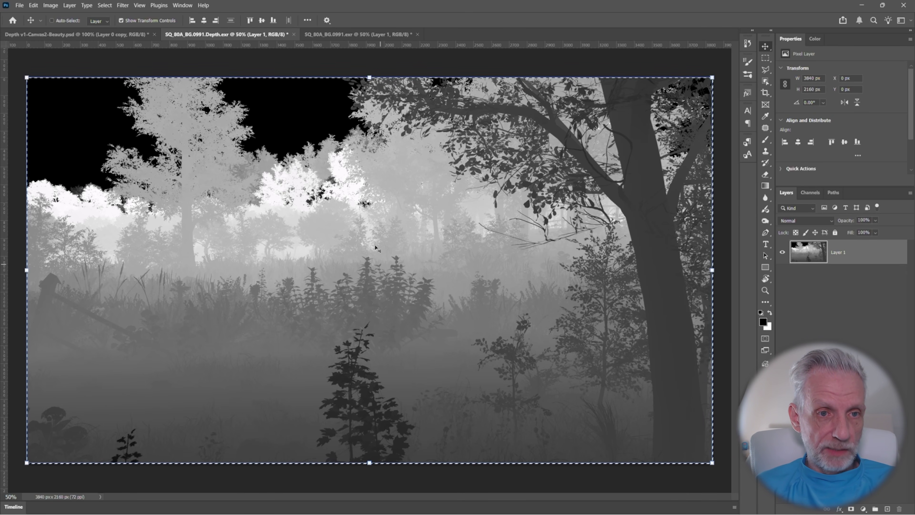
pyautogui.click(362, 34)
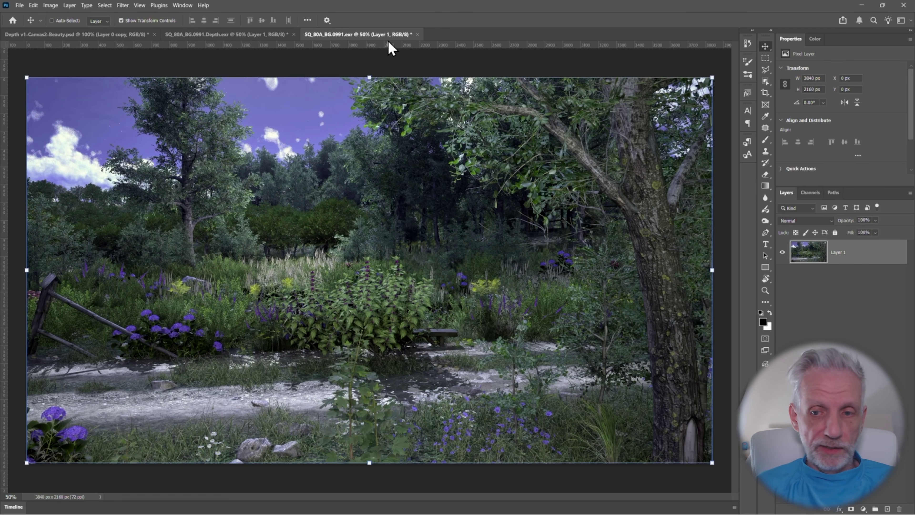
pyautogui.click(813, 193)
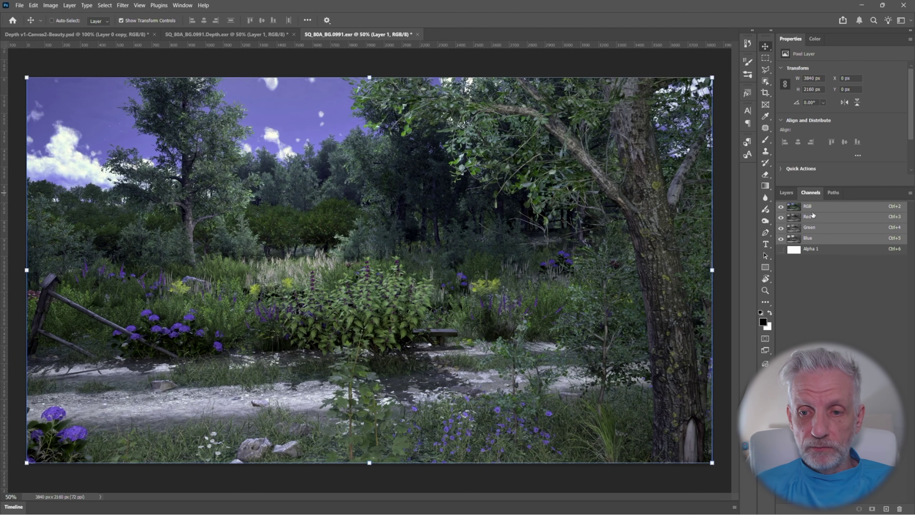
pyautogui.click(795, 250)
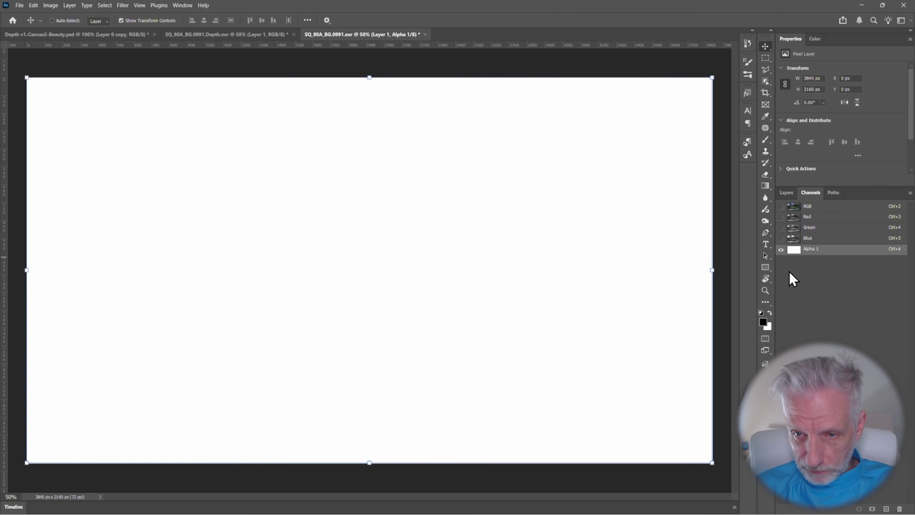
pyautogui.press('ctrl')
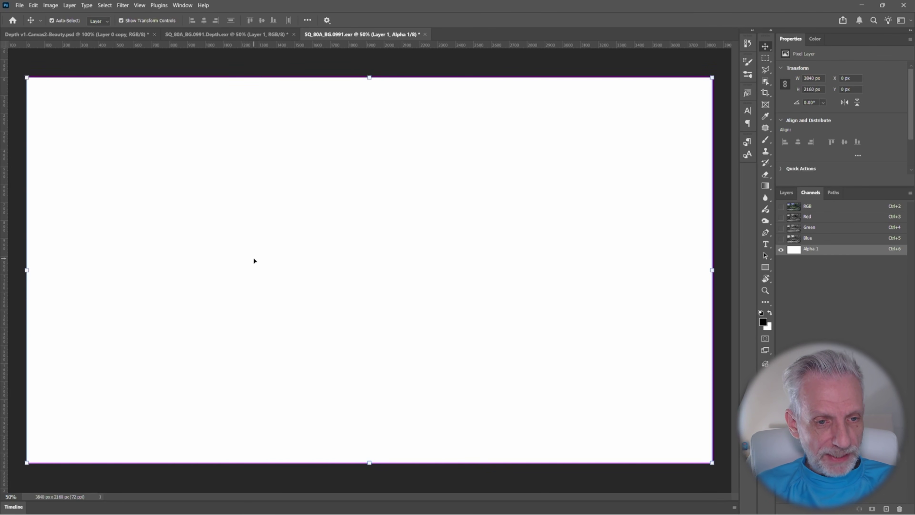
pyautogui.hotkey('ctrl', 'v')
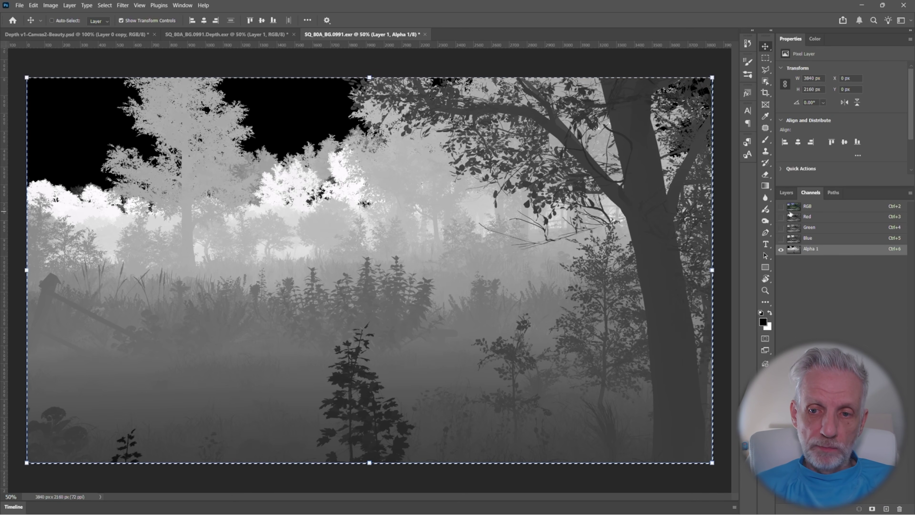
# Return to the RGB composite, briefly show the Alpha 1 channel as an overlay on the forest render, and hide it again
pyautogui.click(795, 207)
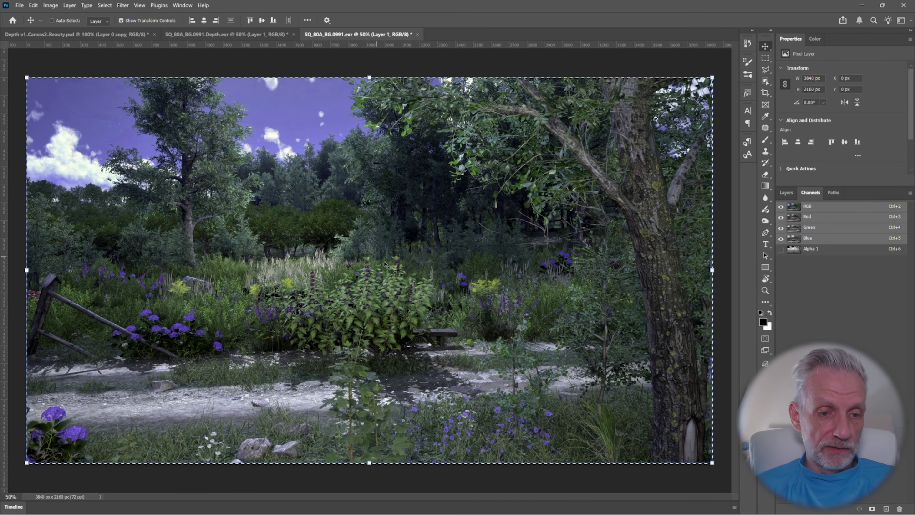
pyautogui.click(781, 249)
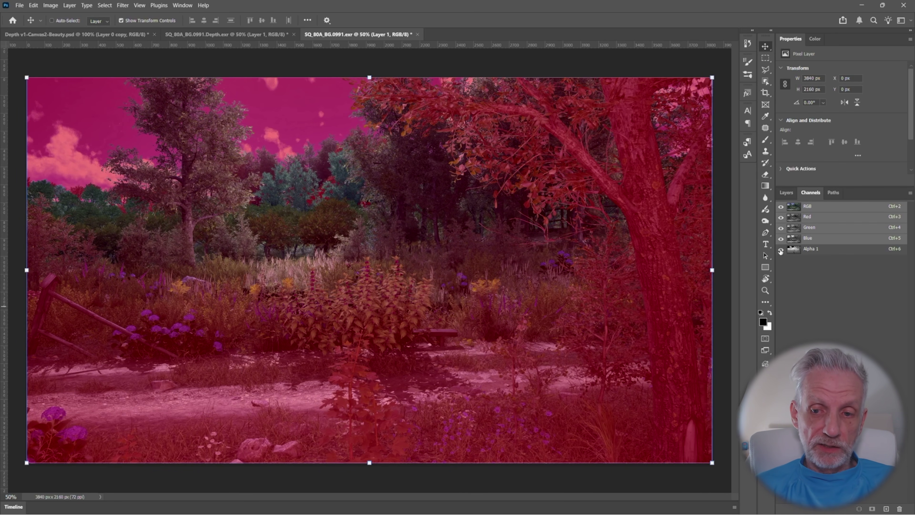
pyautogui.click(782, 249)
pyautogui.click(781, 249)
pyautogui.click(781, 249)
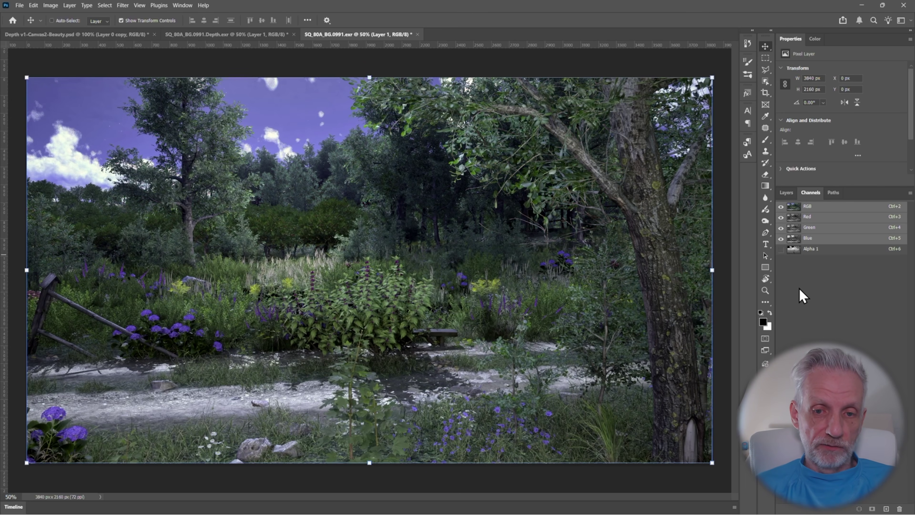
# Start a Lens Blur on Layer 1 with Alpha 1 as the depth map source
pyautogui.click(787, 192)
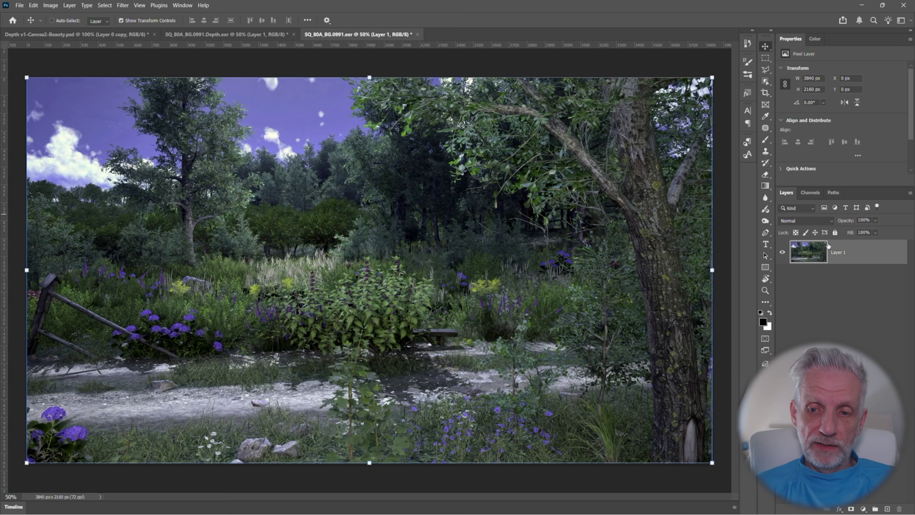
pyautogui.click(131, 6)
pyautogui.moveTo(177, 122)
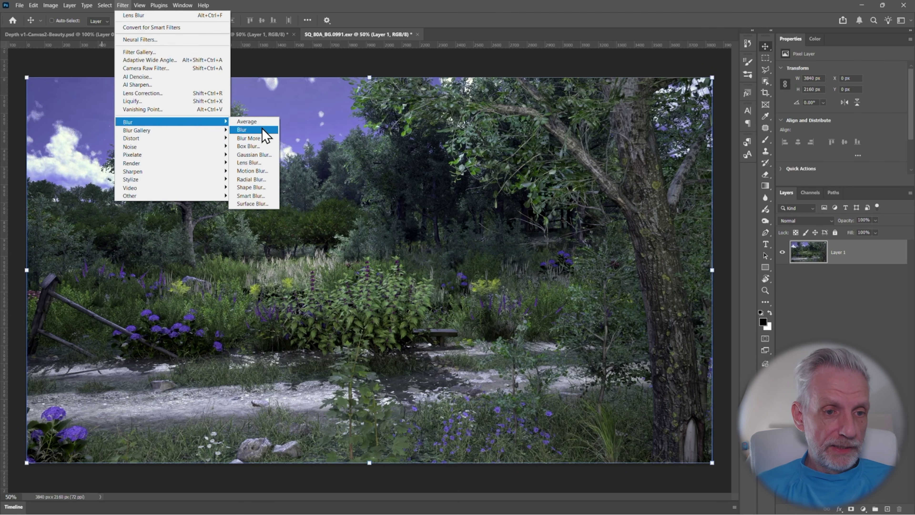
pyautogui.click(267, 165)
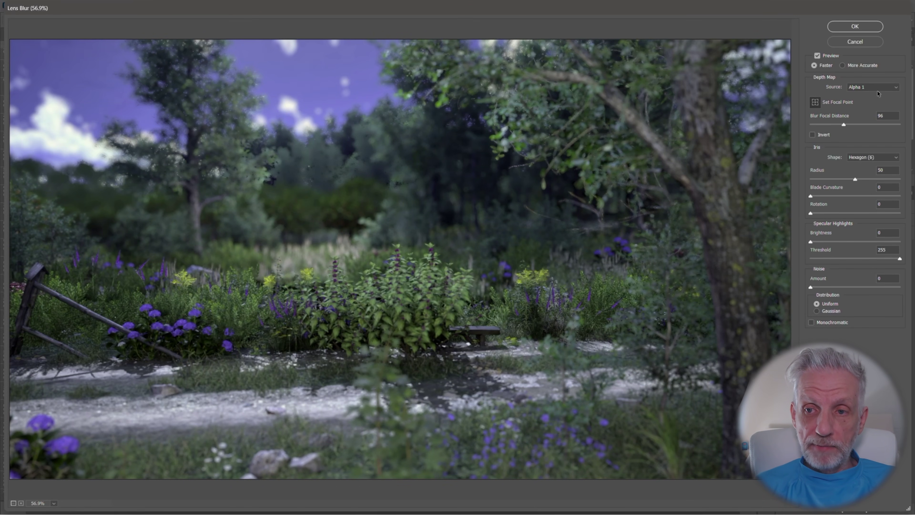
pyautogui.click(895, 88)
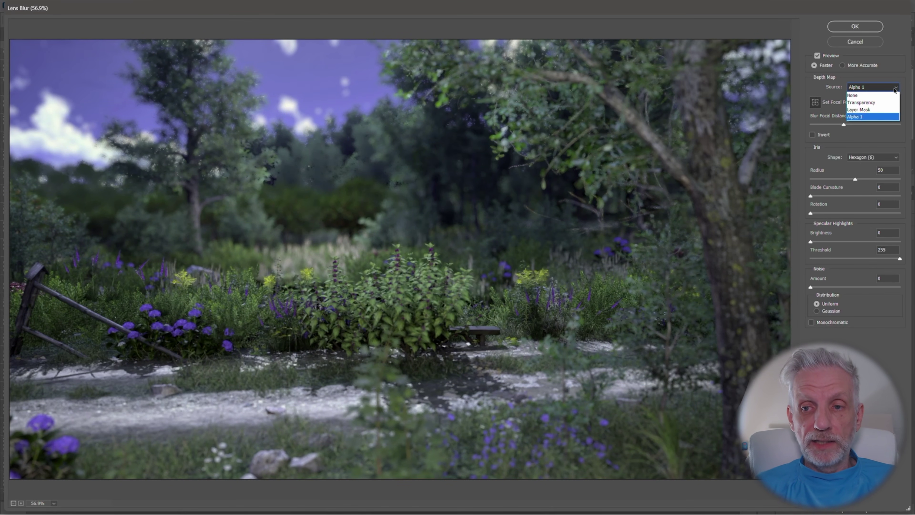
pyautogui.click(870, 117)
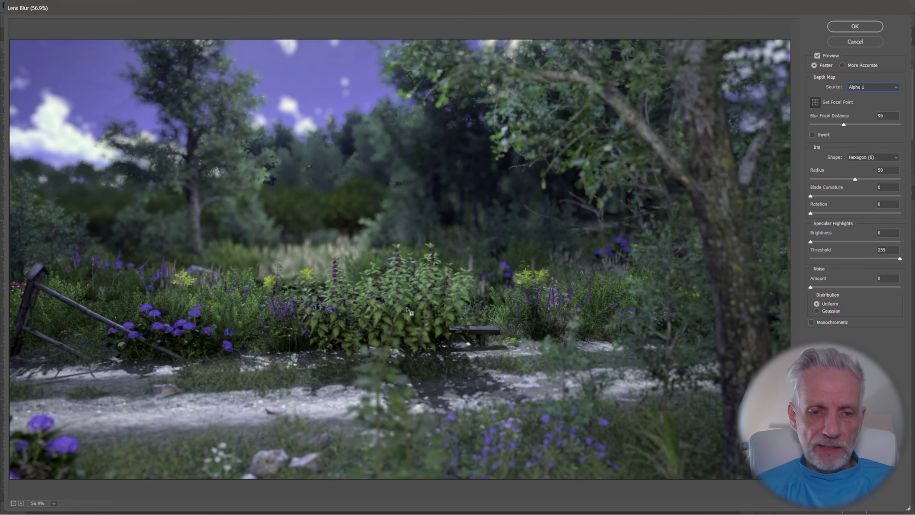
# Try Lens Blur focal points on the central bush, the small foreground plant, the distant tree, the wooden fence and the bench
pyautogui.click(424, 285)
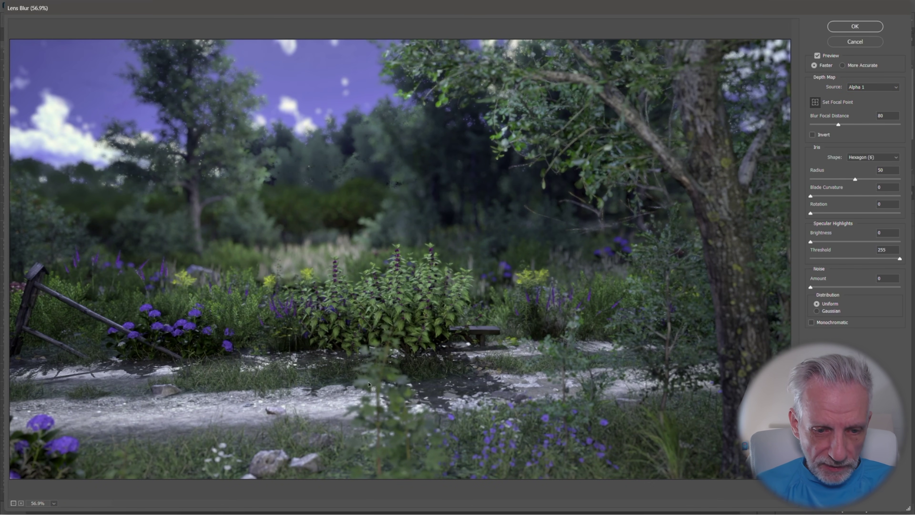
pyautogui.click(385, 394)
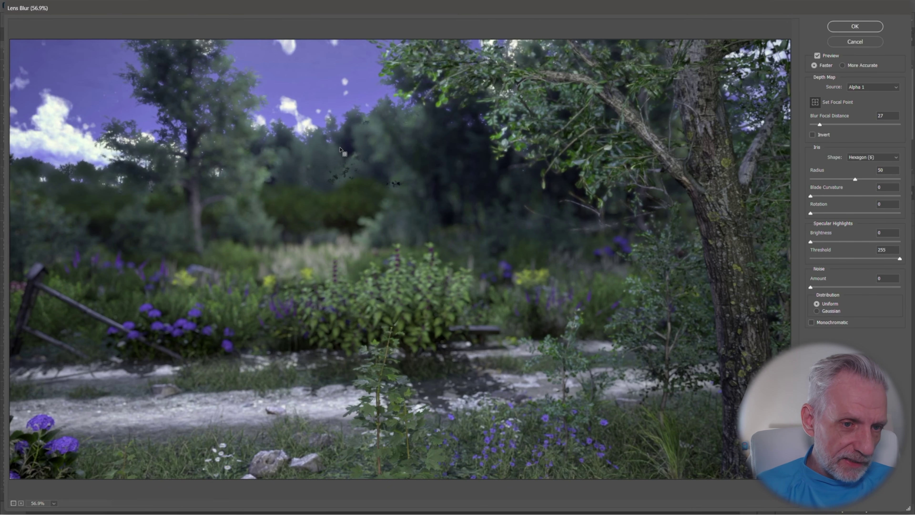
pyautogui.click(190, 138)
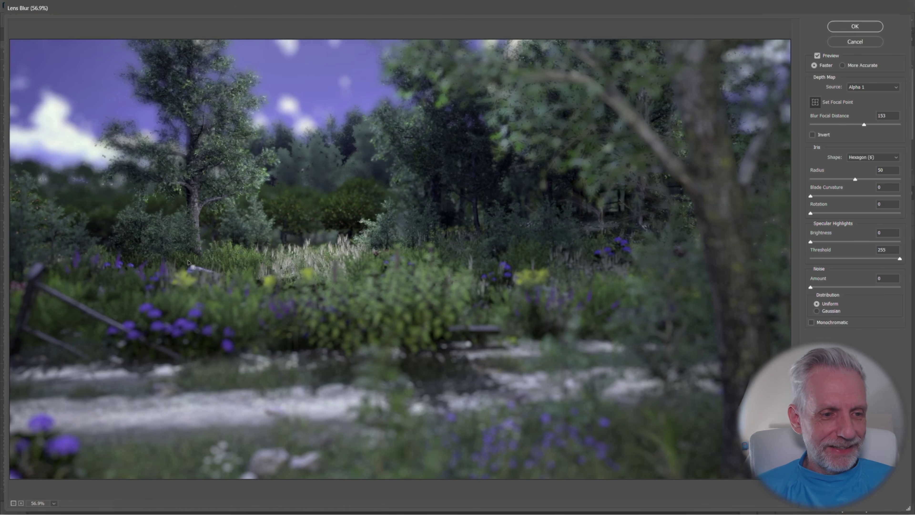
pyautogui.click(41, 279)
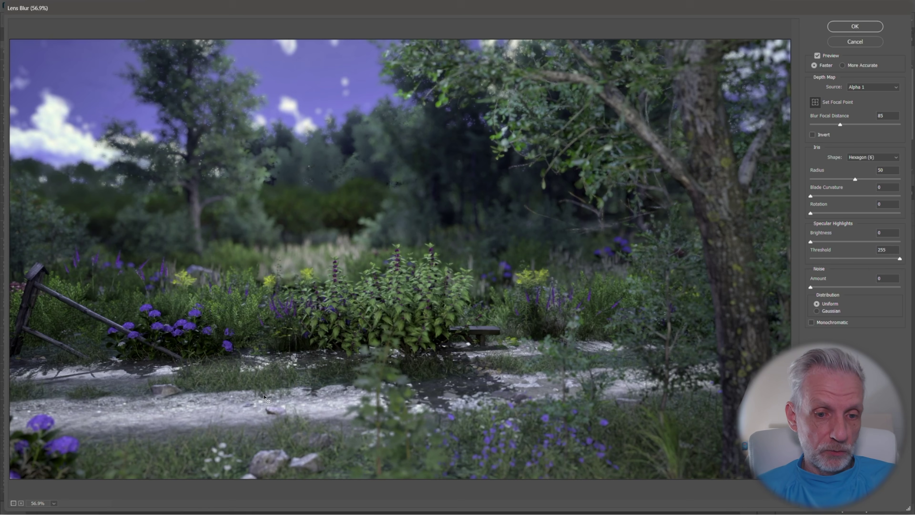
pyautogui.click(396, 379)
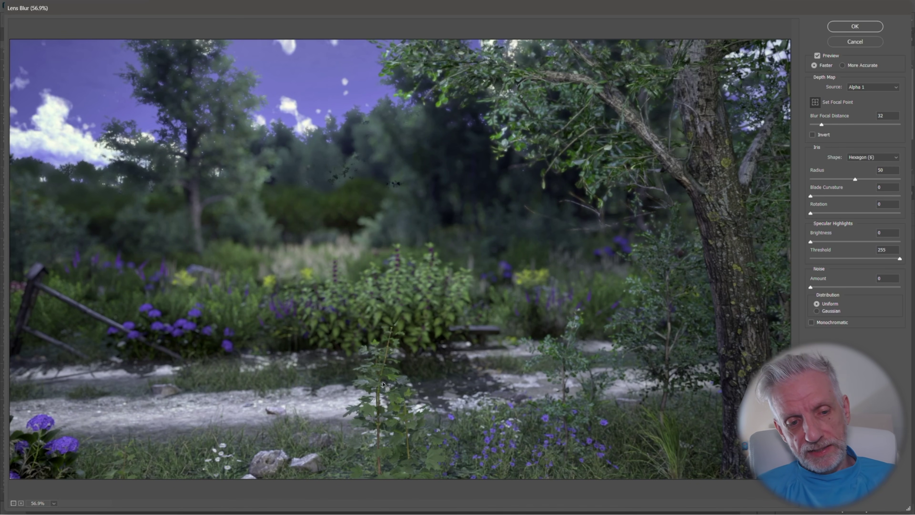
pyautogui.click(200, 211)
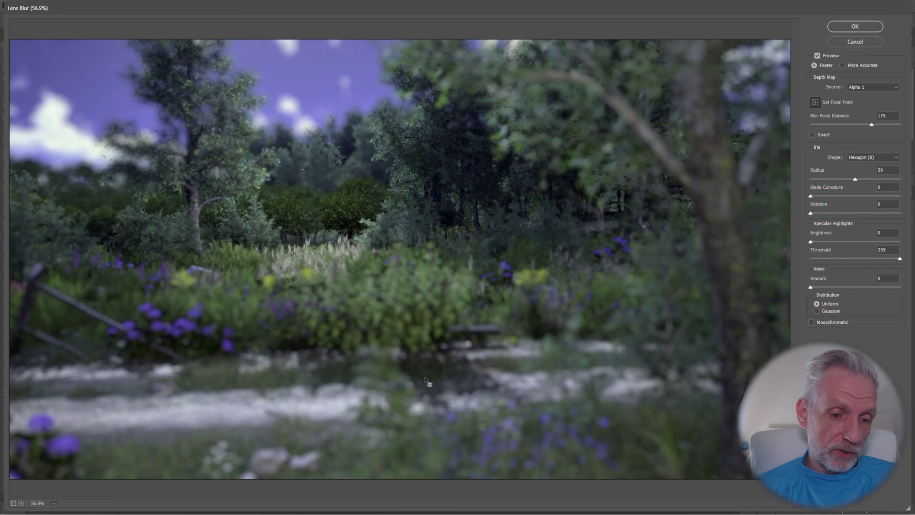
pyautogui.click(476, 335)
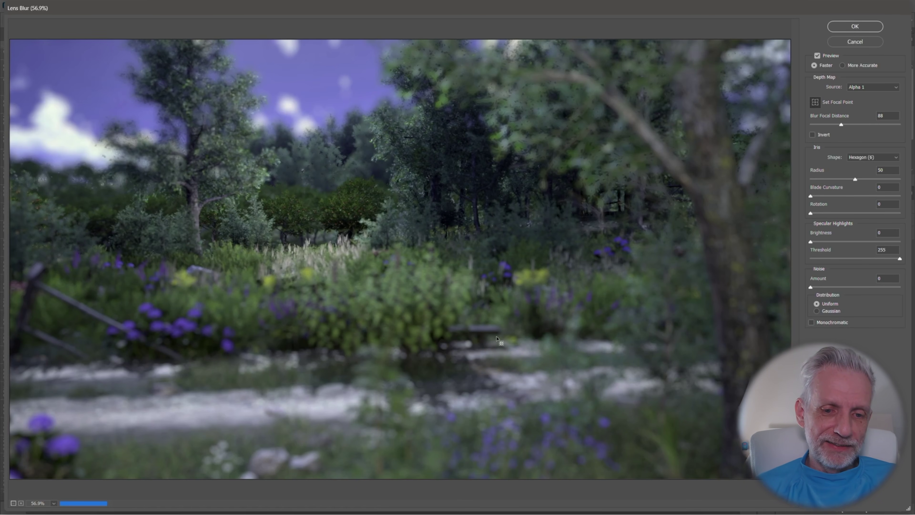
# Set the focal point on the central bush, increase the blur focal distance slightly and apply the Lens Blur
pyautogui.click(406, 326)
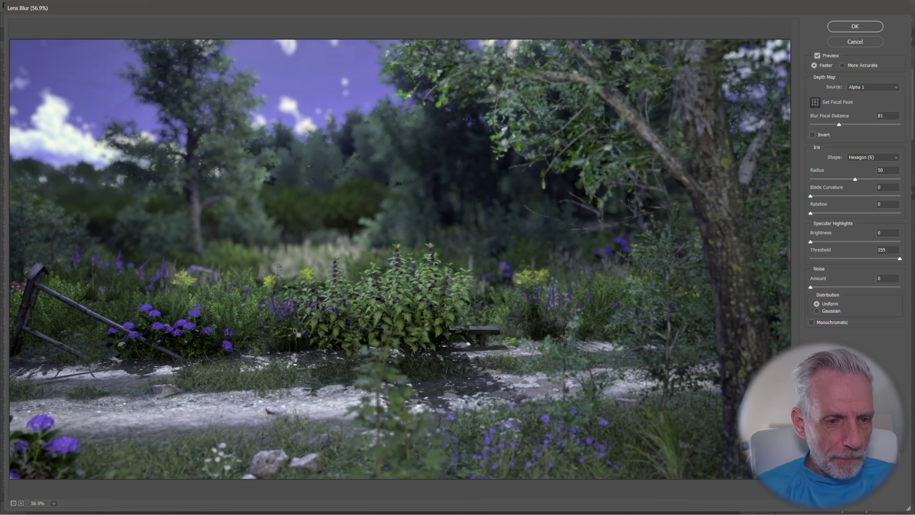
pyautogui.moveTo(839, 125)
pyautogui.mouseDown()
pyautogui.moveTo(828, 126)
pyautogui.moveTo(850, 126)
pyautogui.mouseUp()
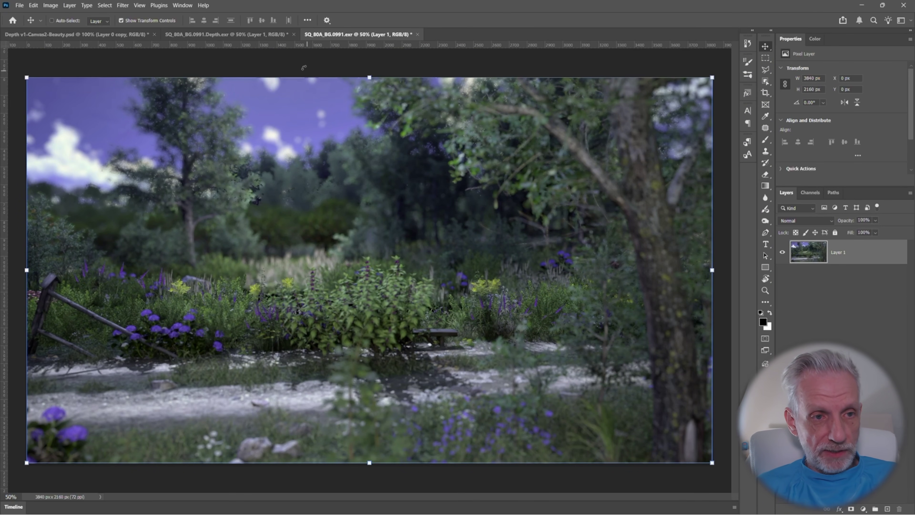
# View the depth pass SQ_80A_BG.0991.Depth.exr and return to the forest render SQ_80A_BG.0991.exr
pyautogui.click(222, 36)
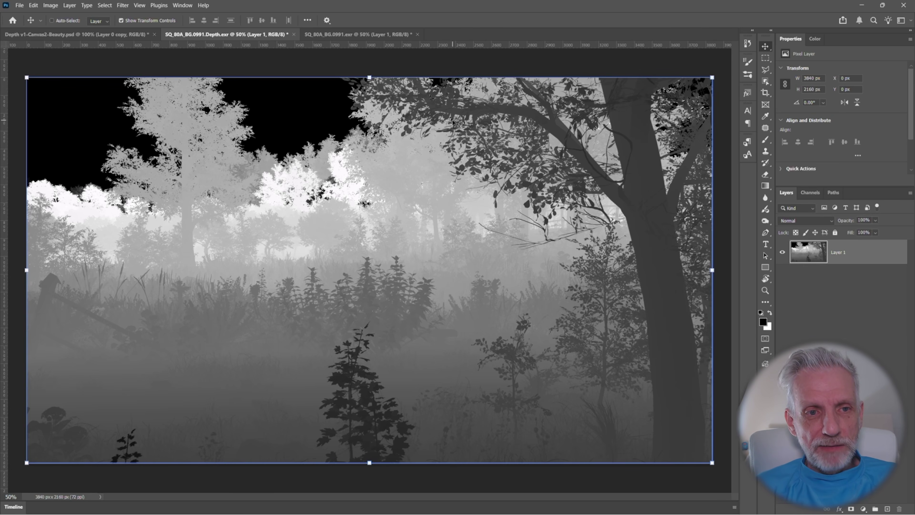
pyautogui.click(380, 34)
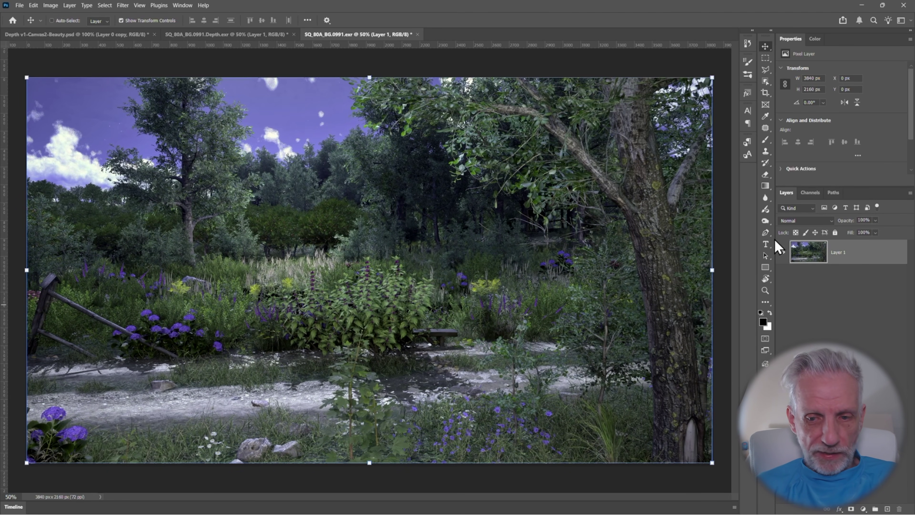
# Clear the entire contents of the Alpha 1 channel, return to the RGB composite and deselect
pyautogui.click(814, 195)
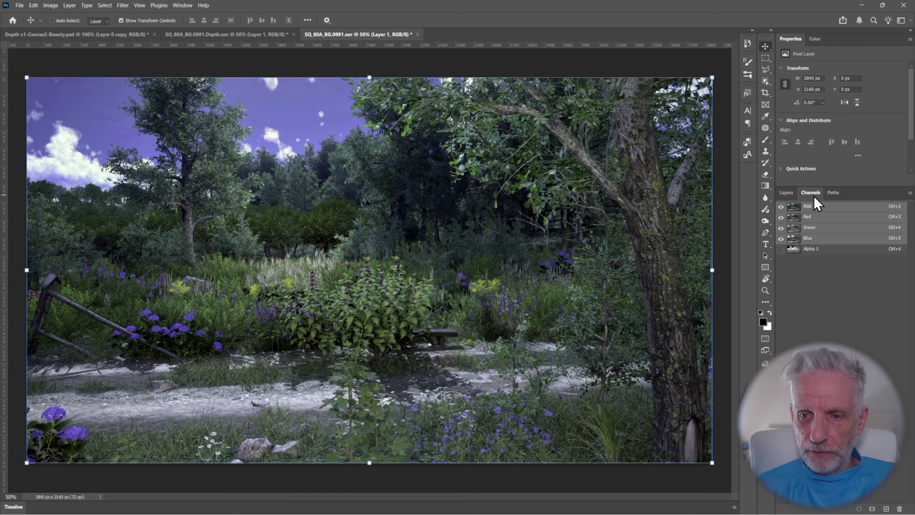
pyautogui.click(829, 249)
pyautogui.hotkey('ctrl', 'a')
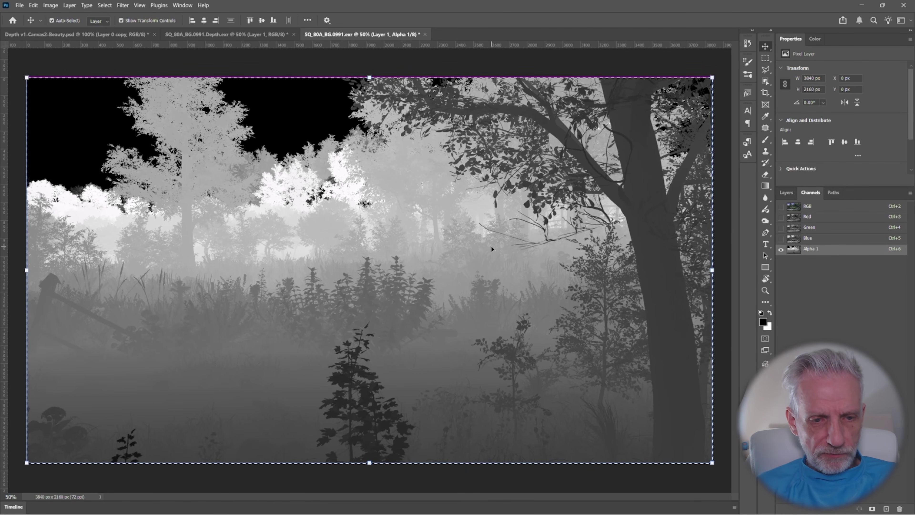
pyautogui.press('Delete')
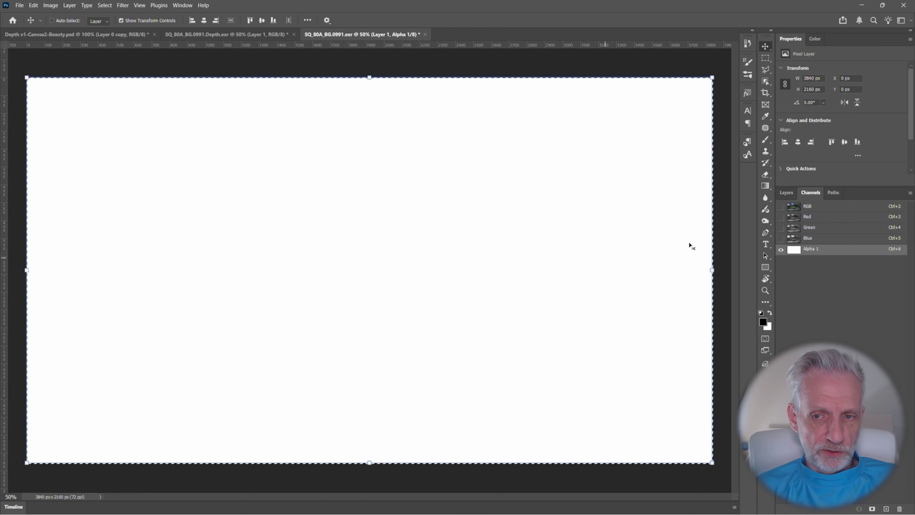
pyautogui.hotkey('ctrl', '2')
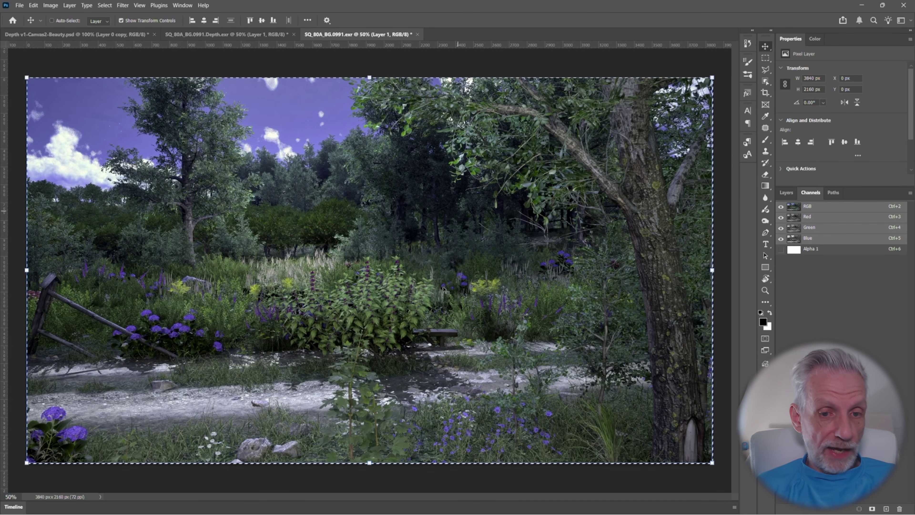
pyautogui.hotkey('ctrl', 'd')
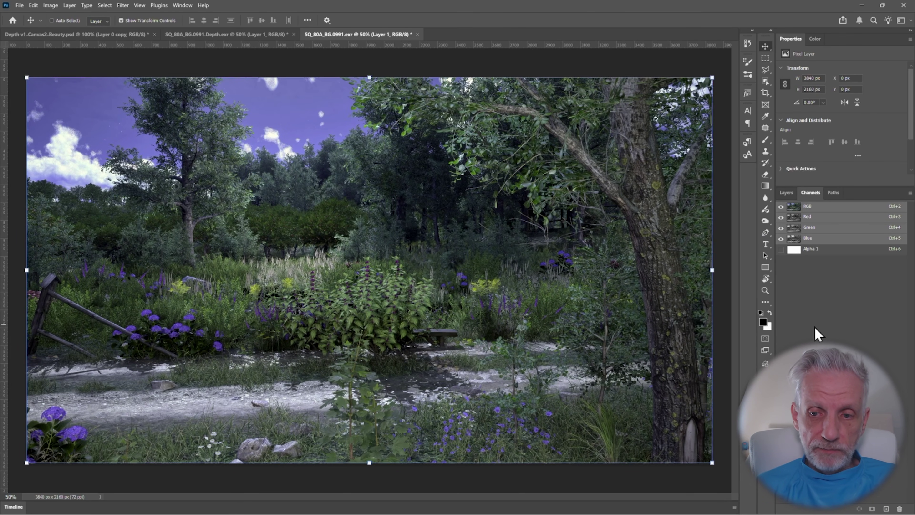
# Open the Neural Filters for Layer 1 and enable the Depth Blur filter
pyautogui.click(789, 193)
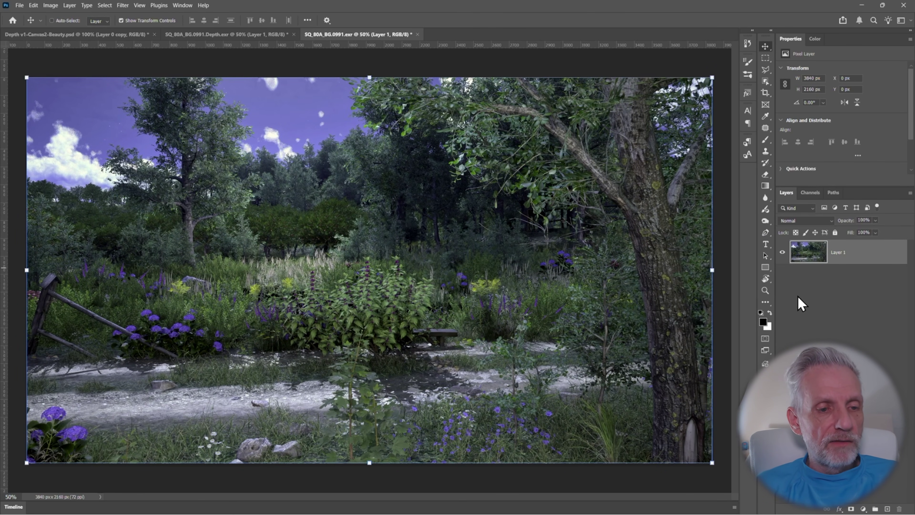
pyautogui.click(123, 5)
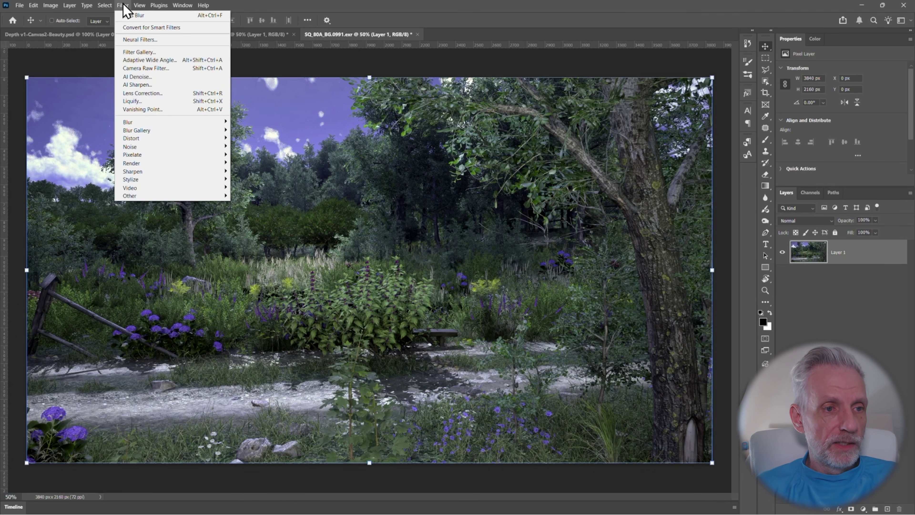
pyautogui.click(171, 41)
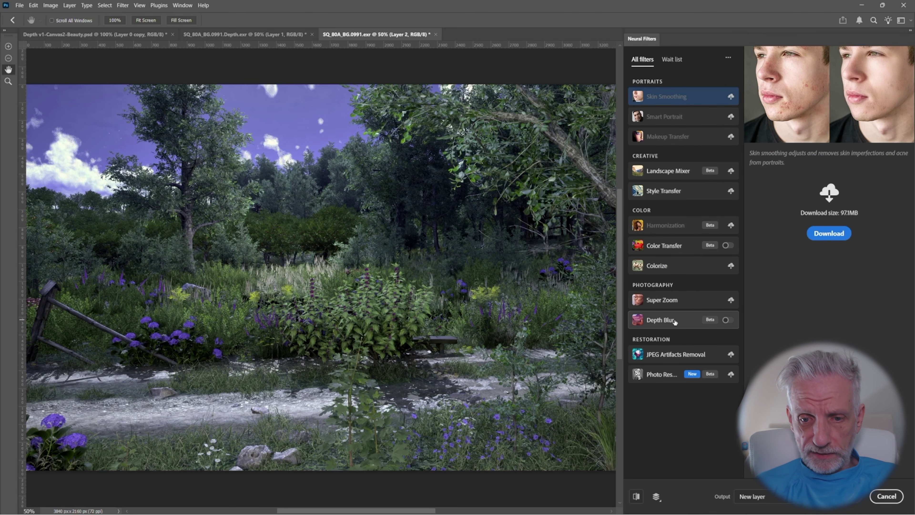
pyautogui.click(667, 322)
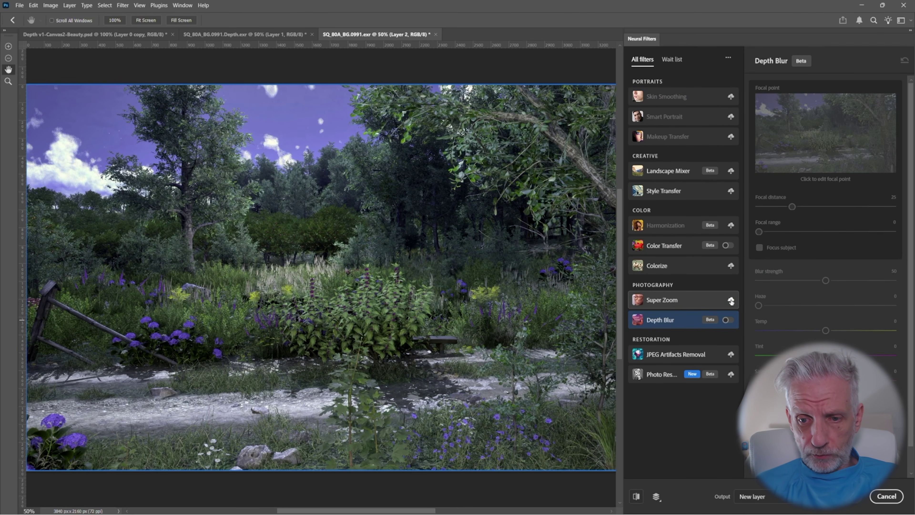
pyautogui.click(726, 321)
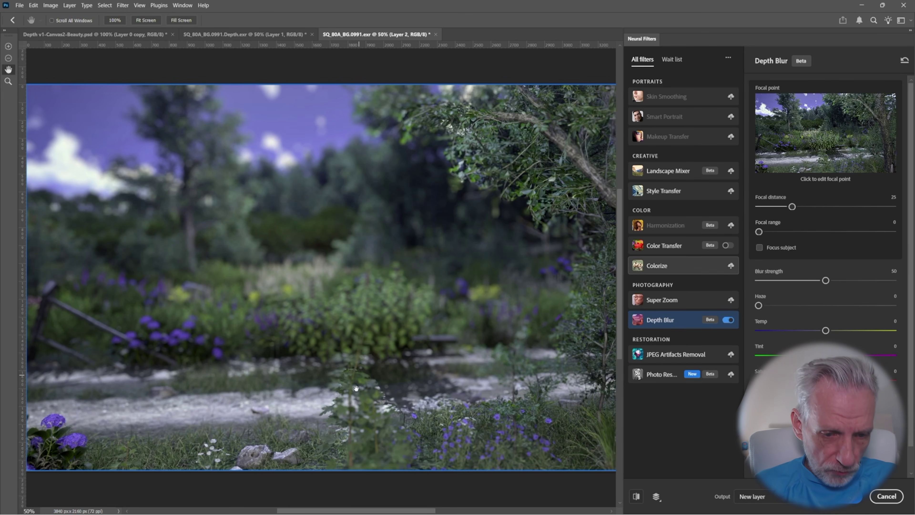
# Place the Depth Blur focal point in the foreground below the path, beside the small plant, and review the remaining filter settings
pyautogui.moveTo(360, 394); pyautogui.dragTo(346, 370)
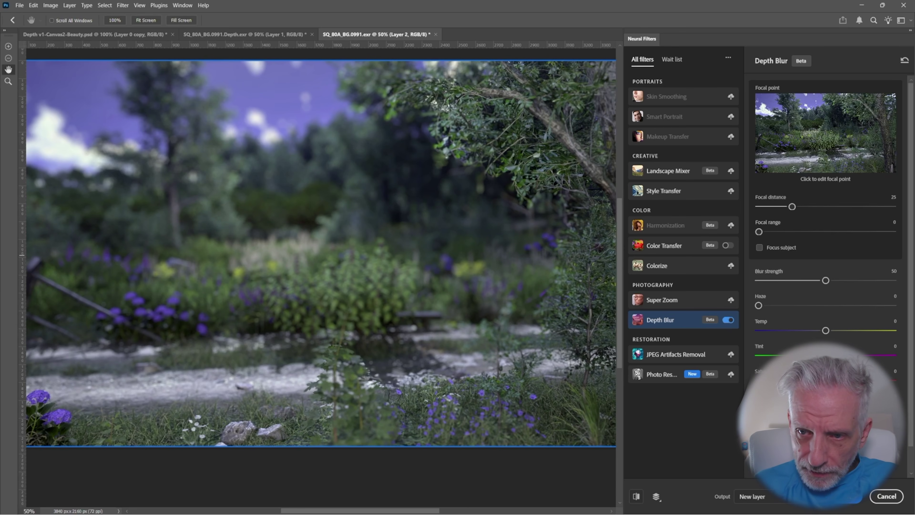
pyautogui.click(821, 164)
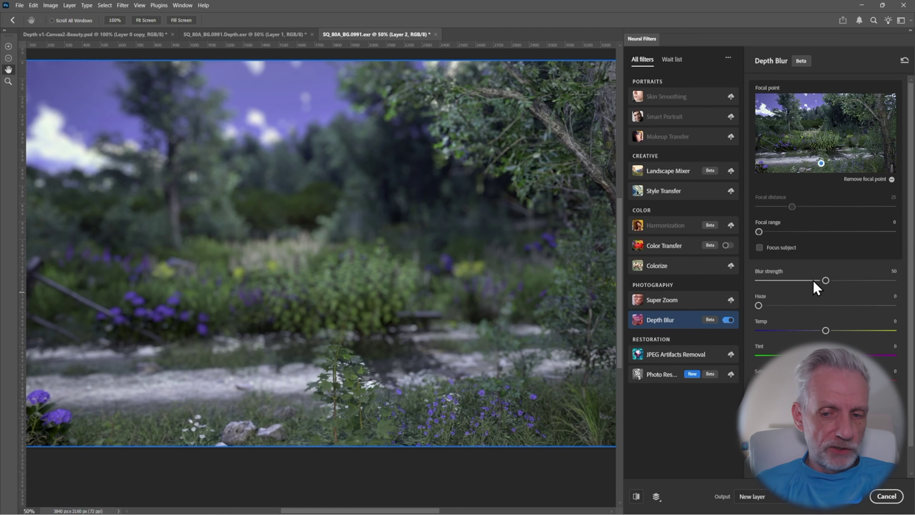
pyautogui.scroll(-1, 814, 216)
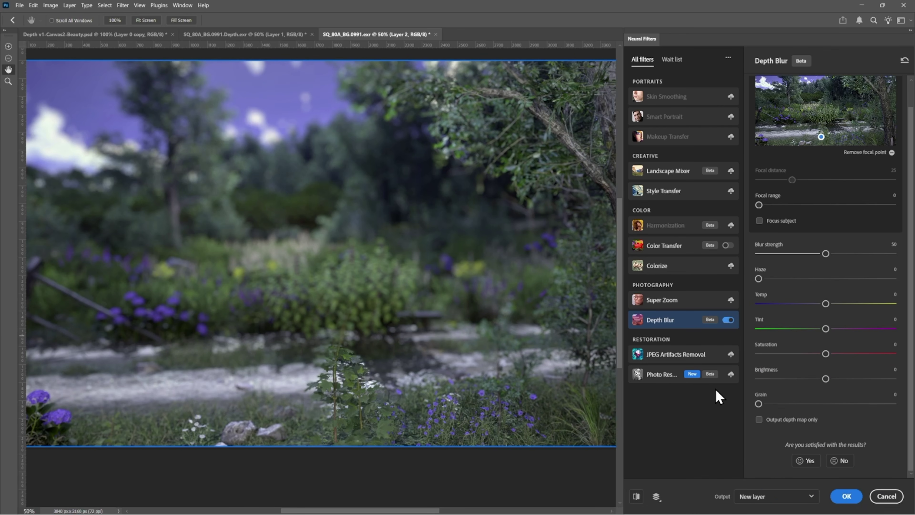
pyautogui.scroll(2, 794, 324)
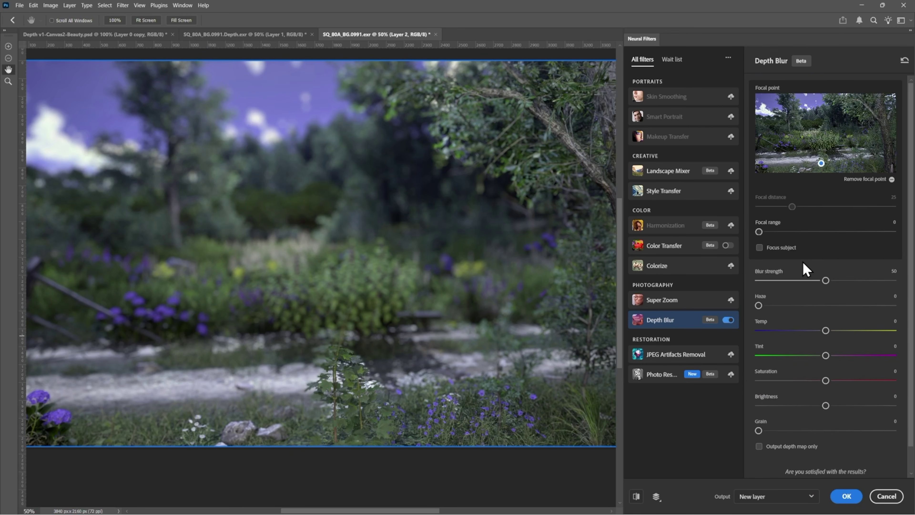
# Set Depth Blur to output the depth map only and inspect the generated map
pyautogui.scroll(-2, 823, 210)
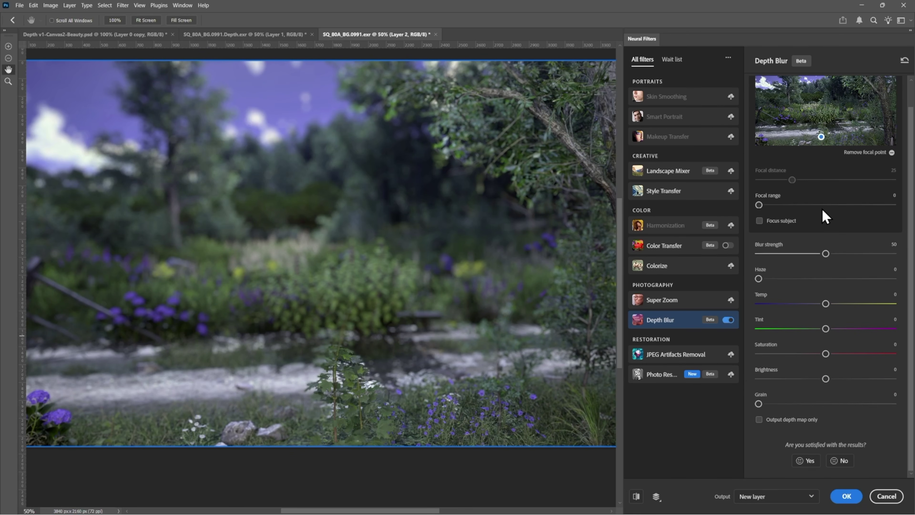
pyautogui.click(759, 420)
pyautogui.scroll(-1, 472, 338)
pyautogui.scroll(2, 473, 338)
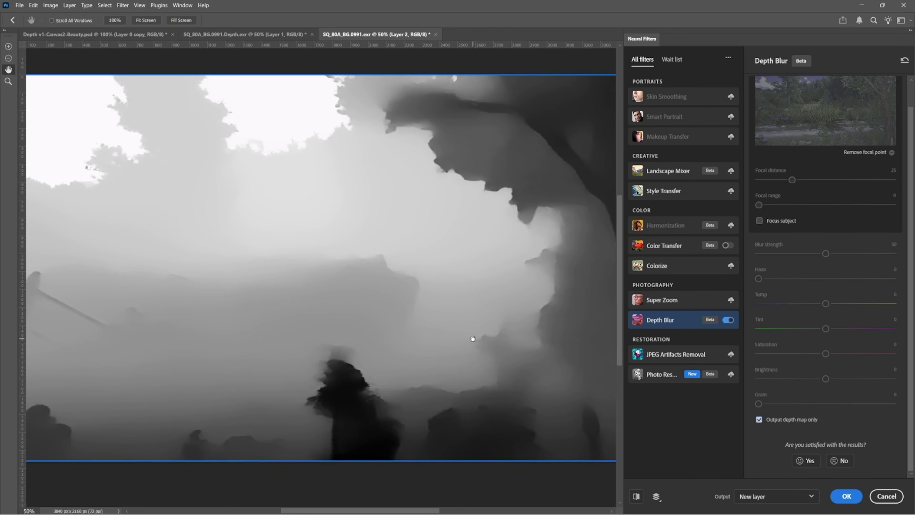
# Inspect the whole generated depth map and apply Depth Blur with its output on a new layer
pyautogui.scroll(-1, 474, 338)
pyautogui.scroll(1, 468, 333)
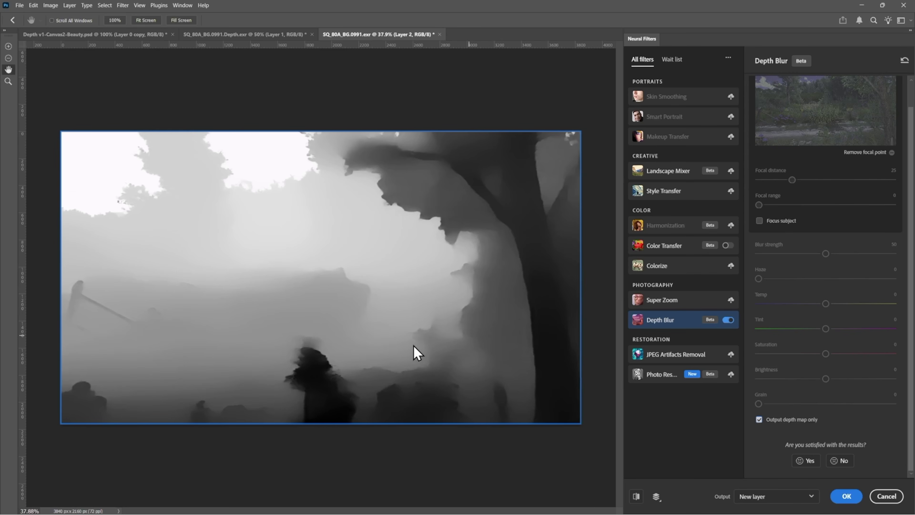
pyautogui.click(846, 496)
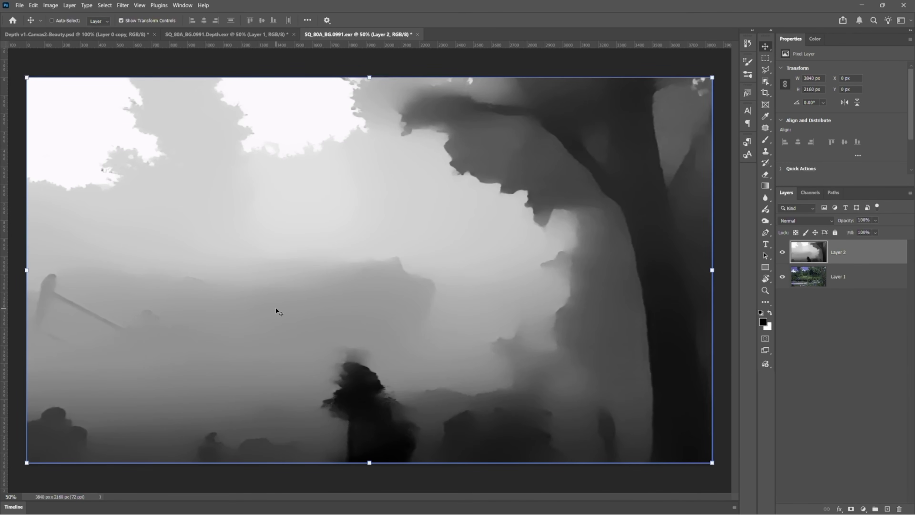
# Copy the entire depth map from Layer 2, hide that layer and make Layer 1 active
pyautogui.hotkey('ctrl', 'a')
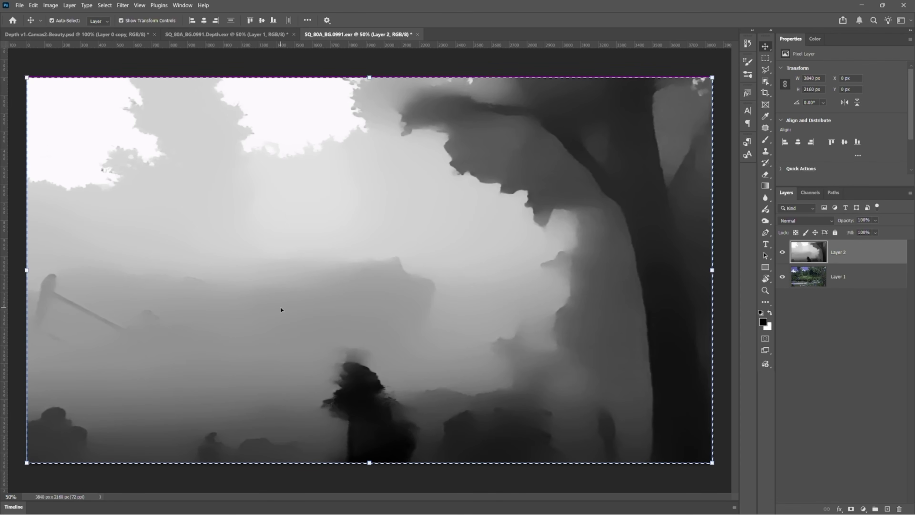
pyautogui.click(782, 252)
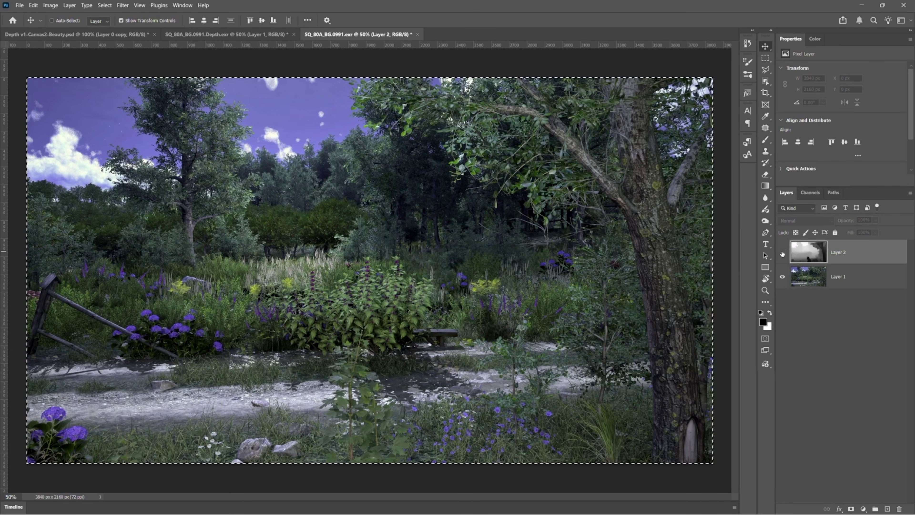
pyautogui.click(840, 277)
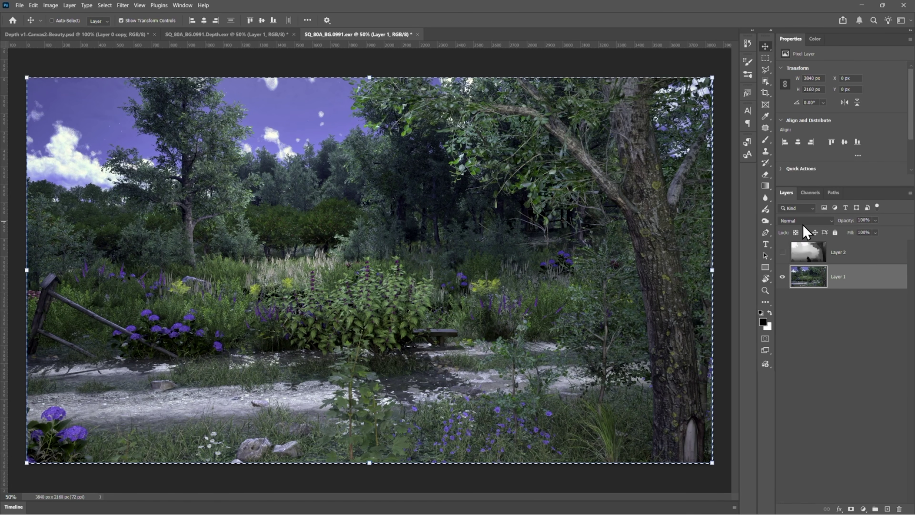
# Paste the copied depth map into the Alpha 1 channel, return to the RGB composite and deselect
pyautogui.click(810, 192)
pyautogui.click(796, 250)
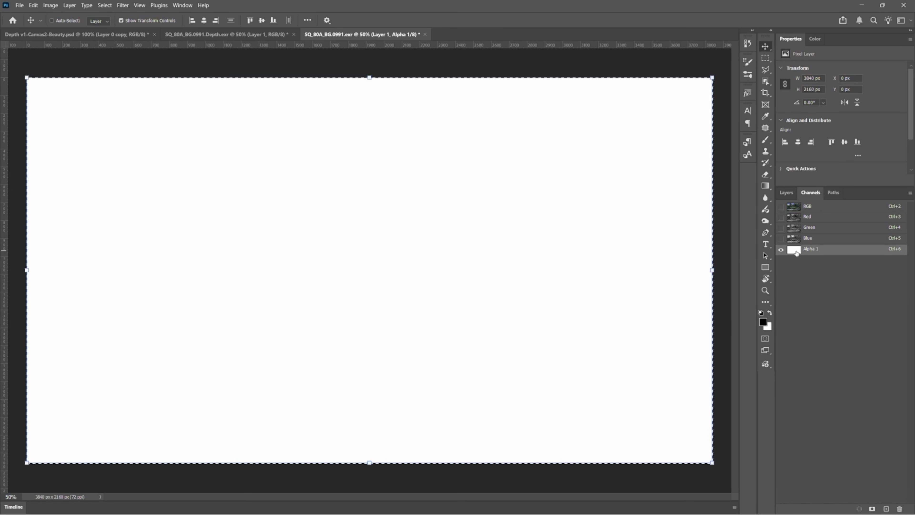
pyautogui.hotkey('ctrl', 'v')
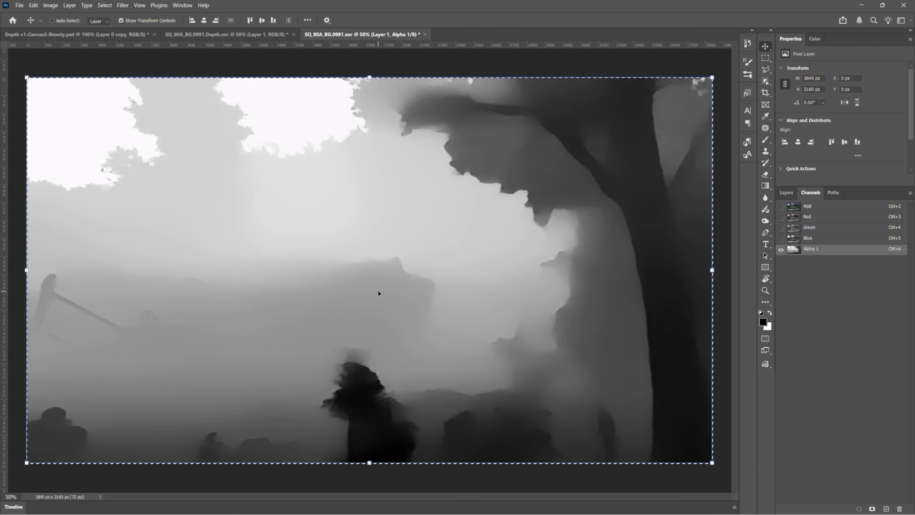
pyautogui.click(794, 209)
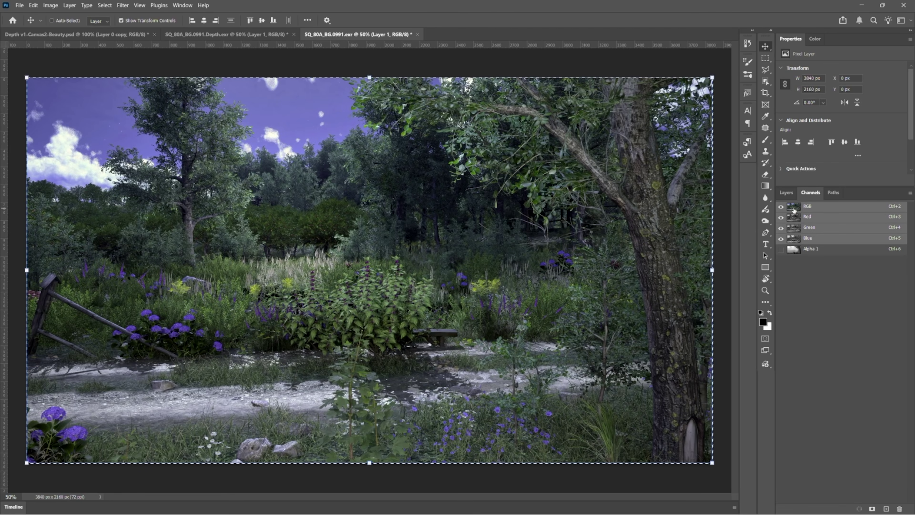
pyautogui.hotkey('ctrl', 'd')
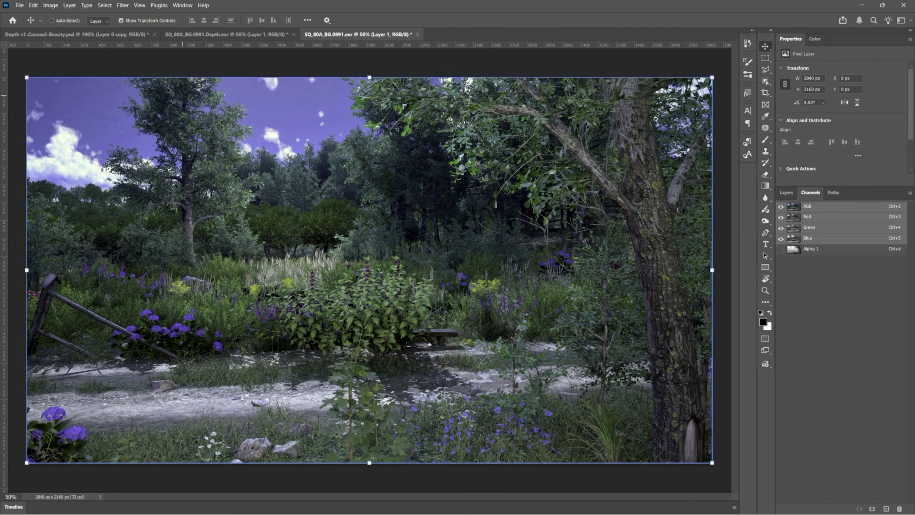
# Start Lens Blur on Layer 1 with Alpha 1 as the depth source and focus on the small plant below the path
pyautogui.click(122, 6)
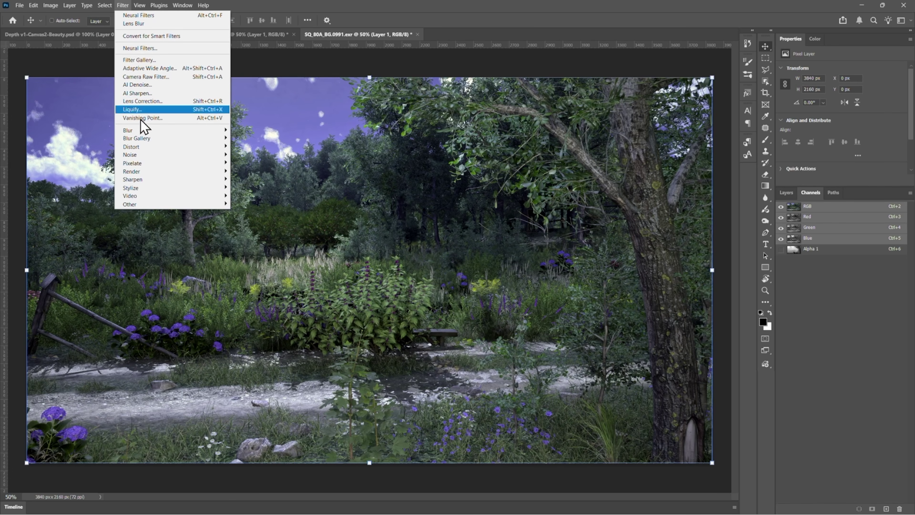
pyautogui.moveTo(149, 132)
pyautogui.click(262, 176)
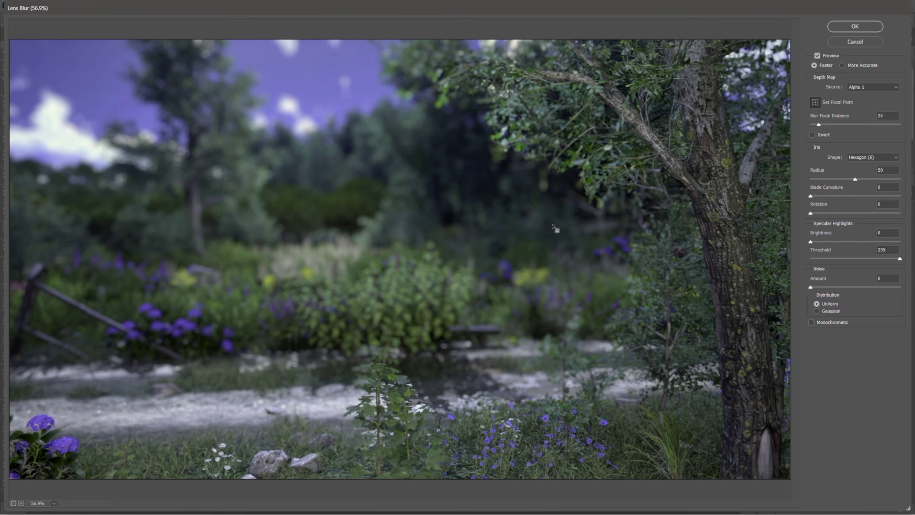
pyautogui.click(400, 404)
pyautogui.click(371, 412)
pyautogui.keyDown('alt'); pyautogui.click(417, 357); pyautogui.keyUp('alt')
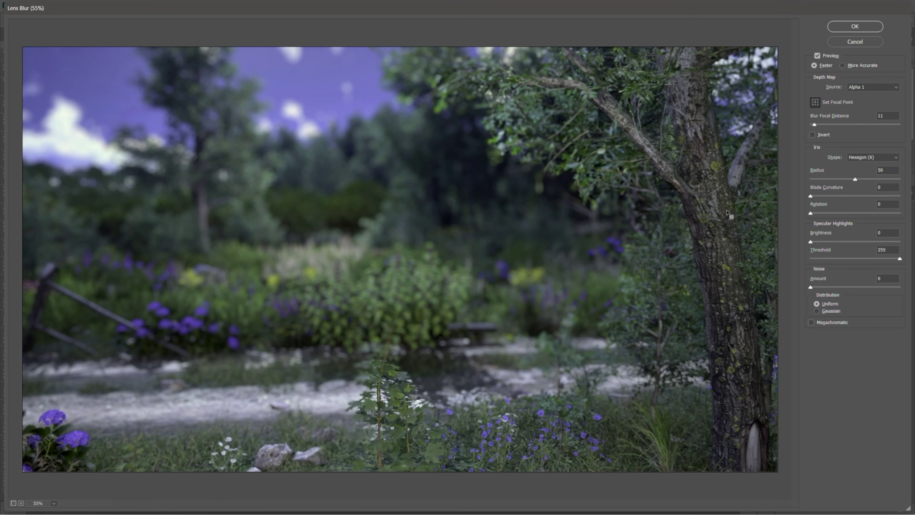
# Move the Lens Blur focal point to the background trees and set the iris radius to 28
pyautogui.click(224, 240)
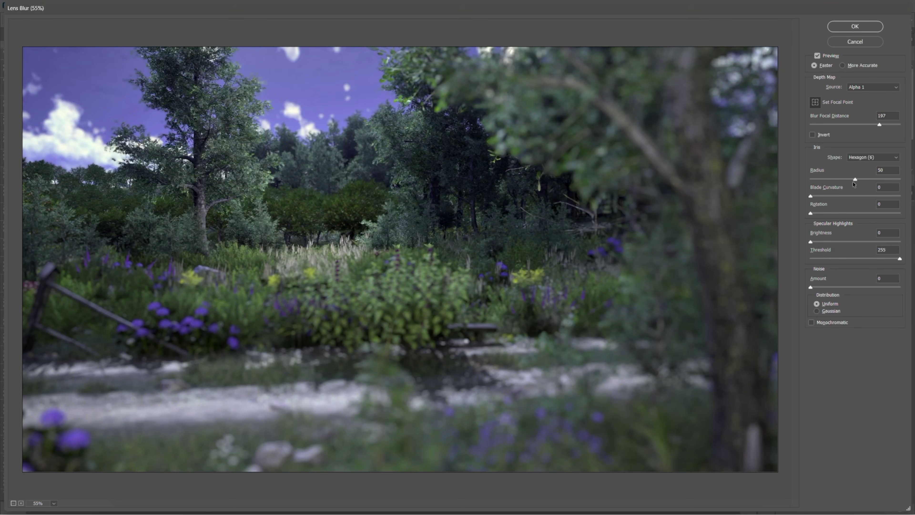
pyautogui.moveTo(856, 179); pyautogui.dragTo(836, 180)
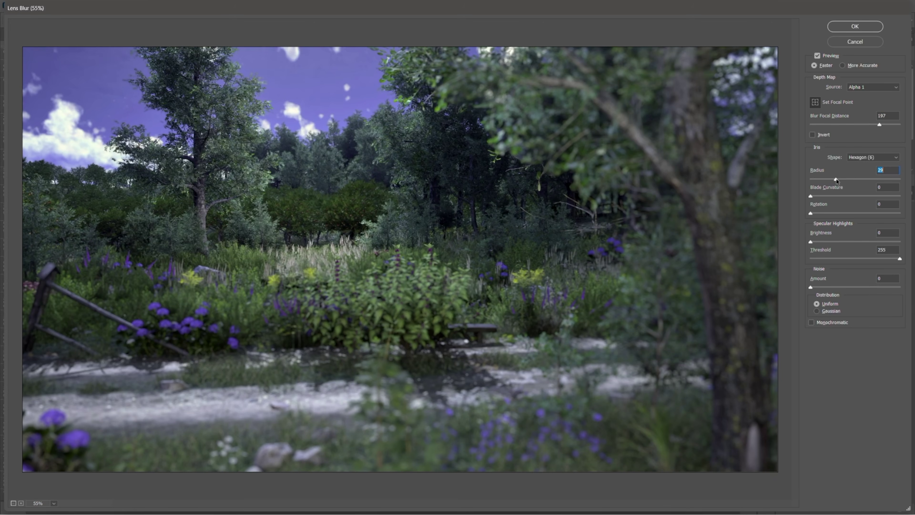
pyautogui.moveTo(836, 180); pyautogui.dragTo(836, 180)
# Preview focus on the central bush and the background tree, and apply Lens Blur focused on the small foreground plant
pyautogui.click(413, 305)
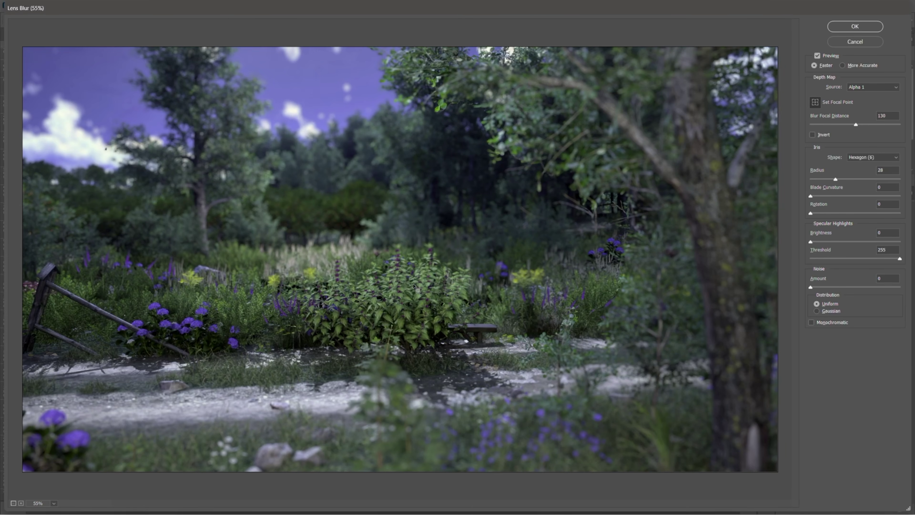
pyautogui.click(202, 222)
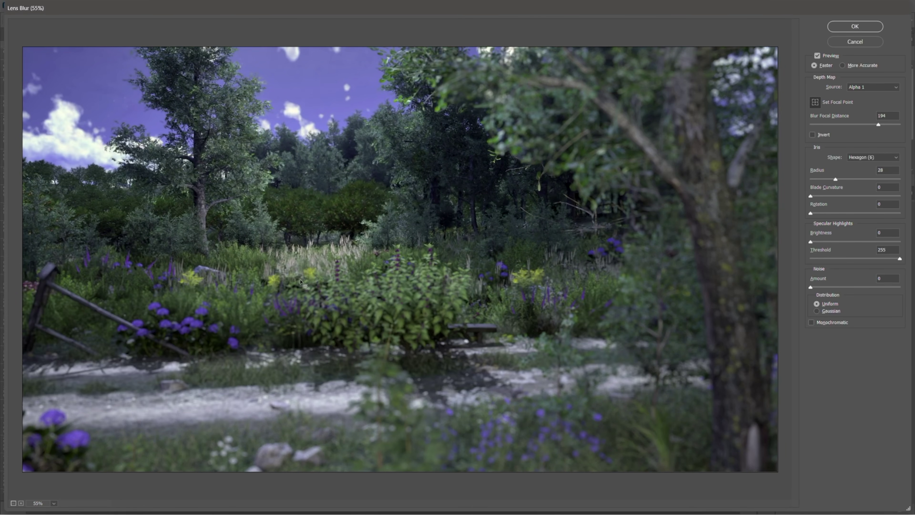
pyautogui.click(402, 383)
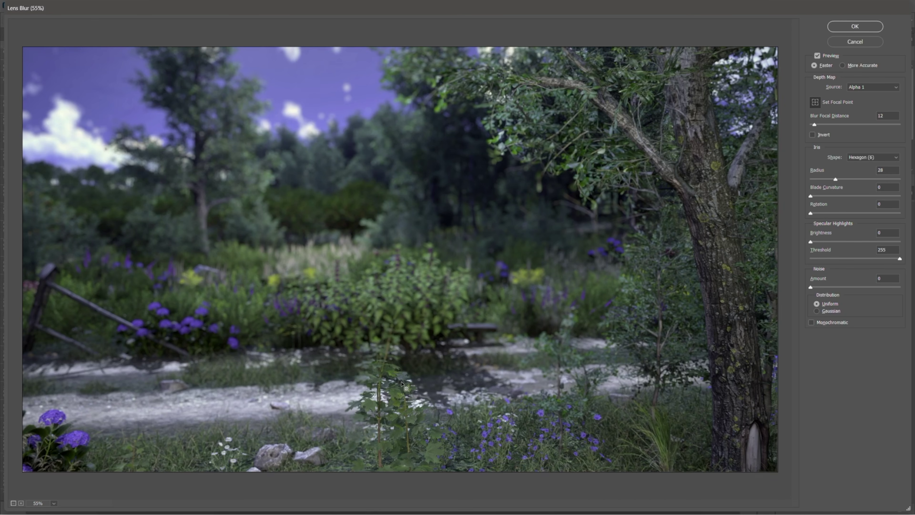
pyautogui.click(844, 29)
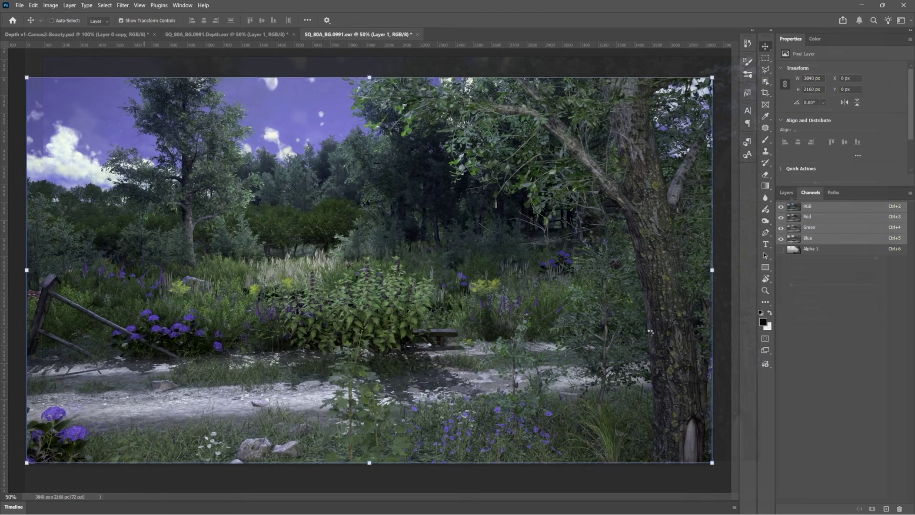
# Compare the Alpha 1 depth map with the rendered depth pass in SQ_80A_BG.0991.Depth.exr, and return to the blurred render's layers
pyautogui.click(793, 252)
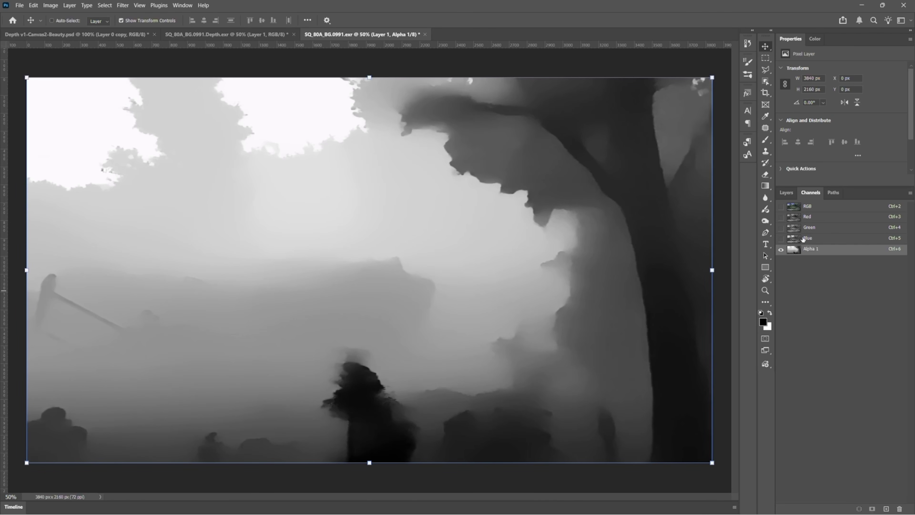
pyautogui.click(798, 208)
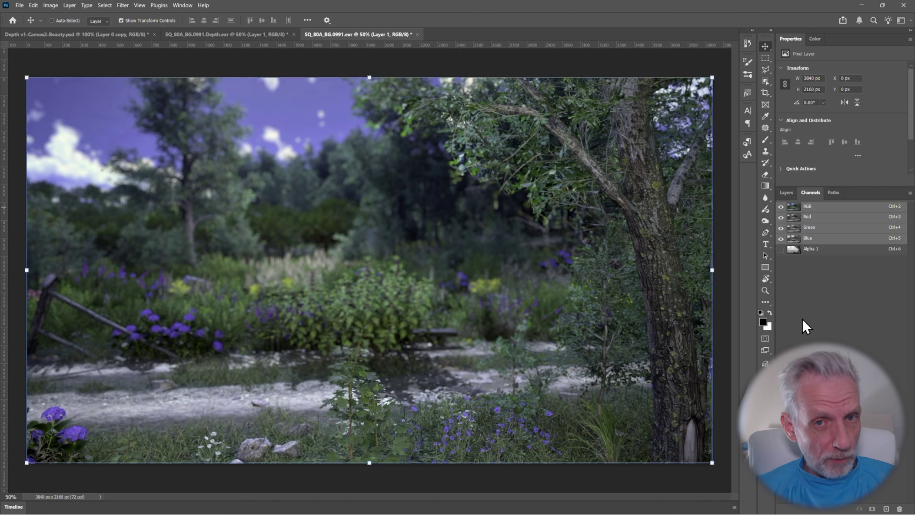
pyautogui.click(231, 34)
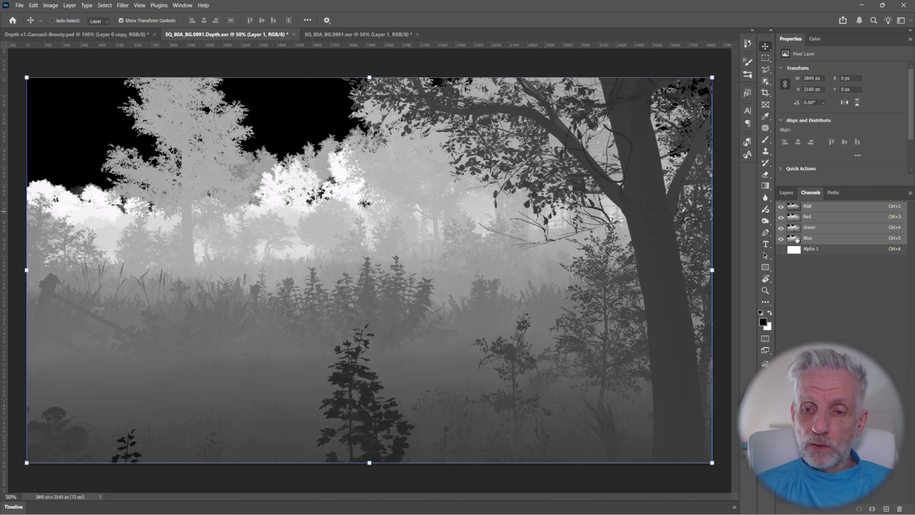
pyautogui.click(787, 192)
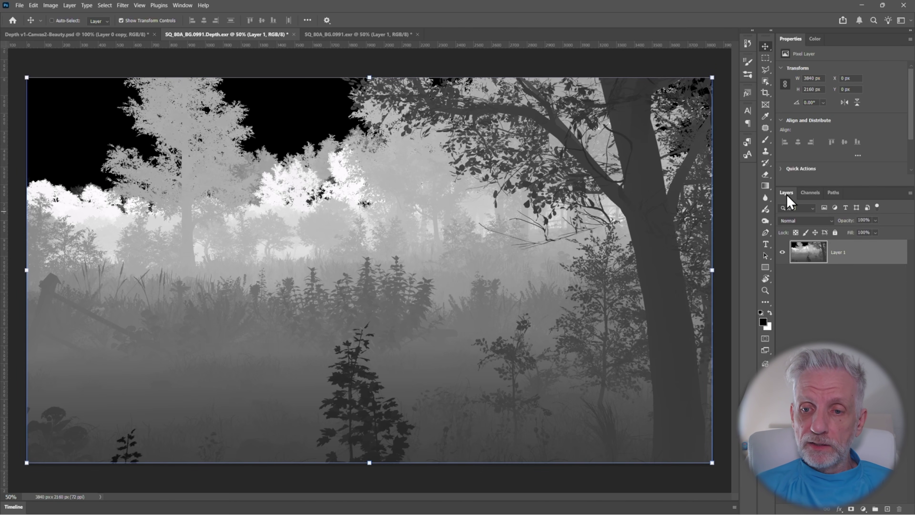
pyautogui.click(326, 35)
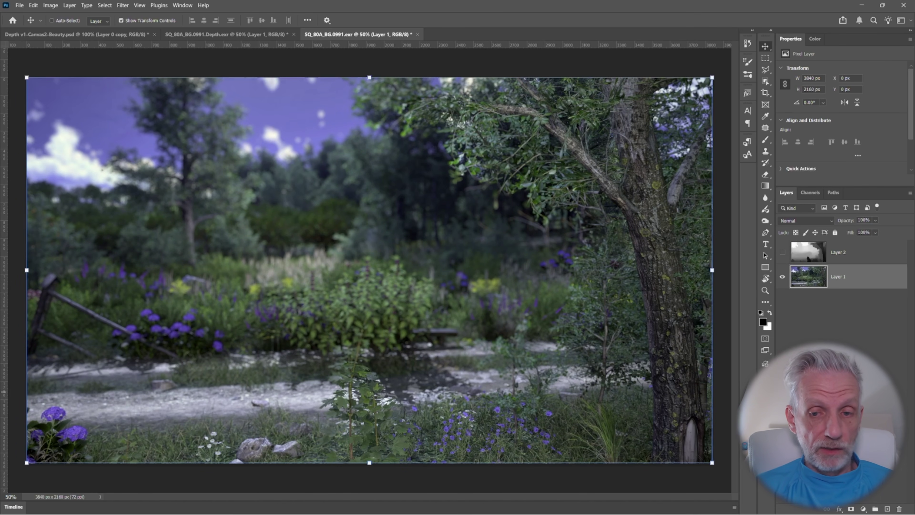